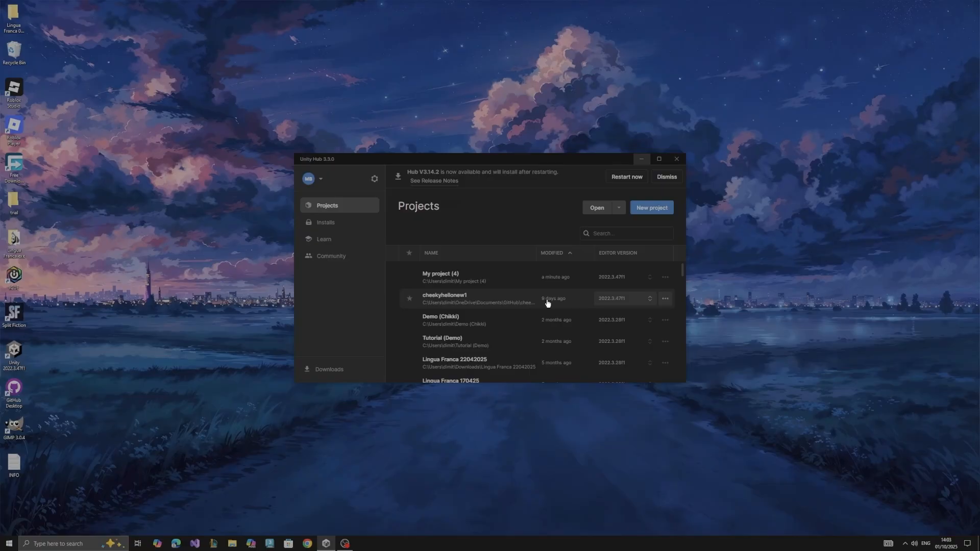
- Start a new project with the 2D (Built-In Render Pipeline) template
{"action": "left_click", "coordinate": [660, 214]}
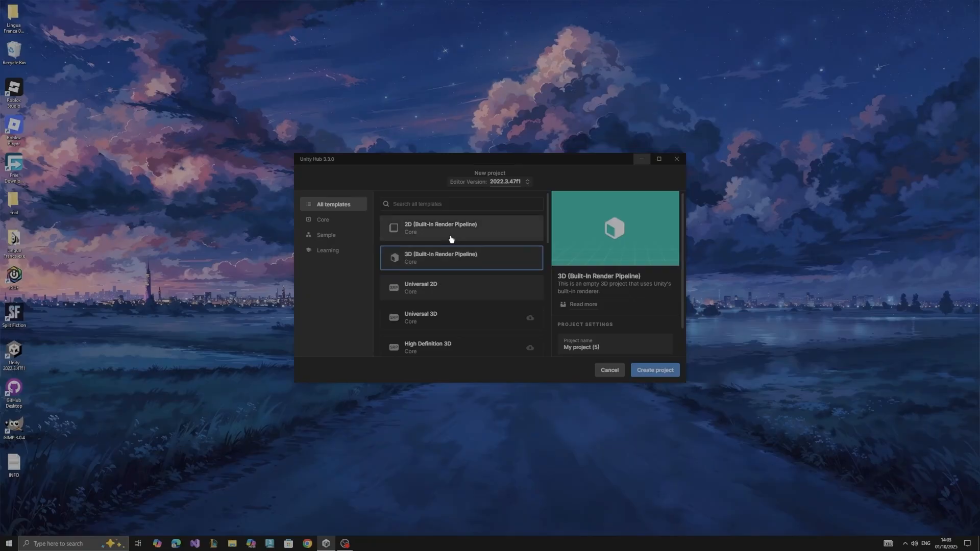
{"action": "left_click", "coordinate": [477, 229]}
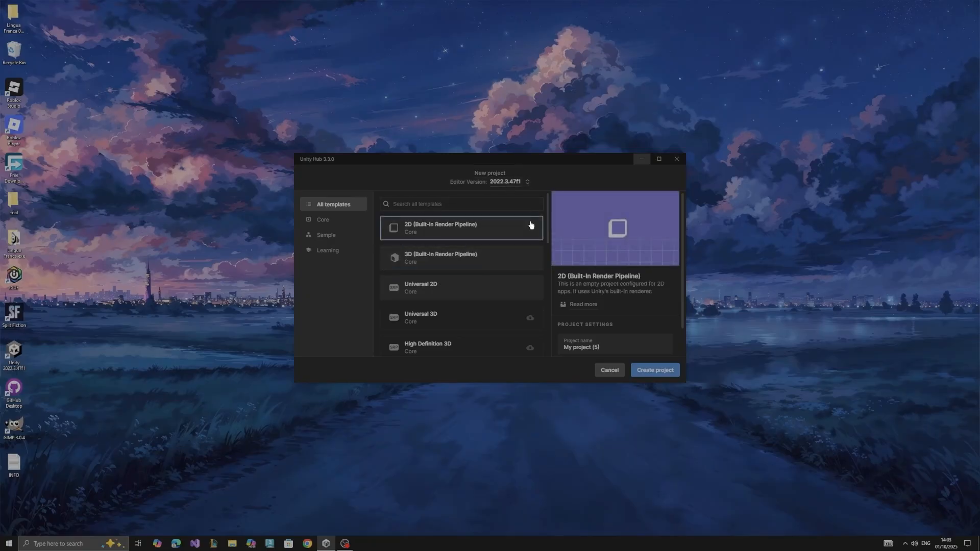
{"action": "scroll", "coordinate": [522, 257], "scroll_direction": "down", "scroll_amount": 1}
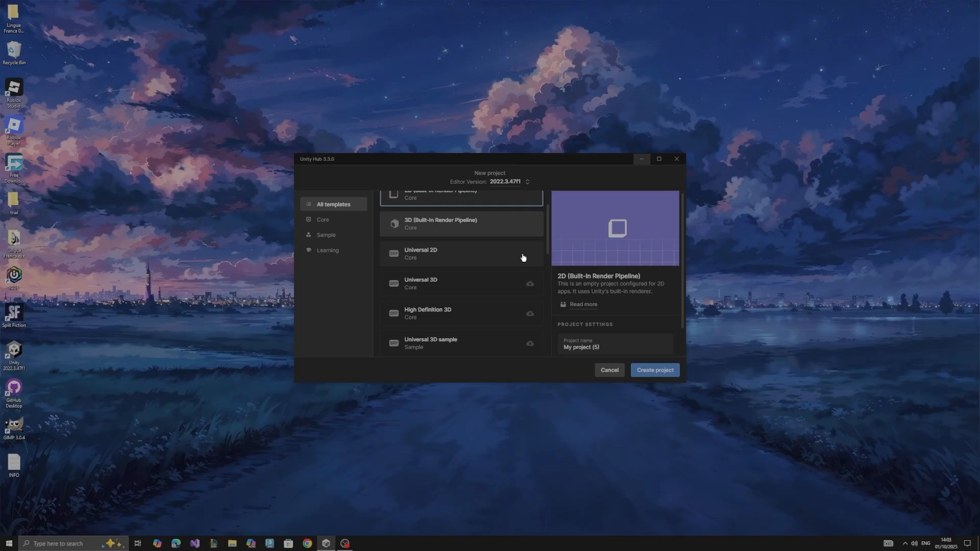
- Name the project Tilemap Tutorial and create it
{"action": "left_click", "coordinate": [606, 343]}
{"action": "key", "text": "BackSpace"}
{"action": "key", "text": "BackSpace"}
{"action": "key", "text": "BackSpace"}
{"action": "key", "text": "BackSpace"}
{"action": "key", "text": "BackSpace"}
{"action": "key", "text": "BackSpace"}
{"action": "key", "text": "BackSpace"}
{"action": "key", "text": "BackSpace"}
{"action": "key", "text": "BackSpace"}
{"action": "key", "text": "BackSpace"}
{"action": "key", "text": "BackSpace"}
{"action": "key", "text": "BackSpace"}
{"action": "key", "text": "BackSpace"}
{"action": "key", "text": "BackSpace"}
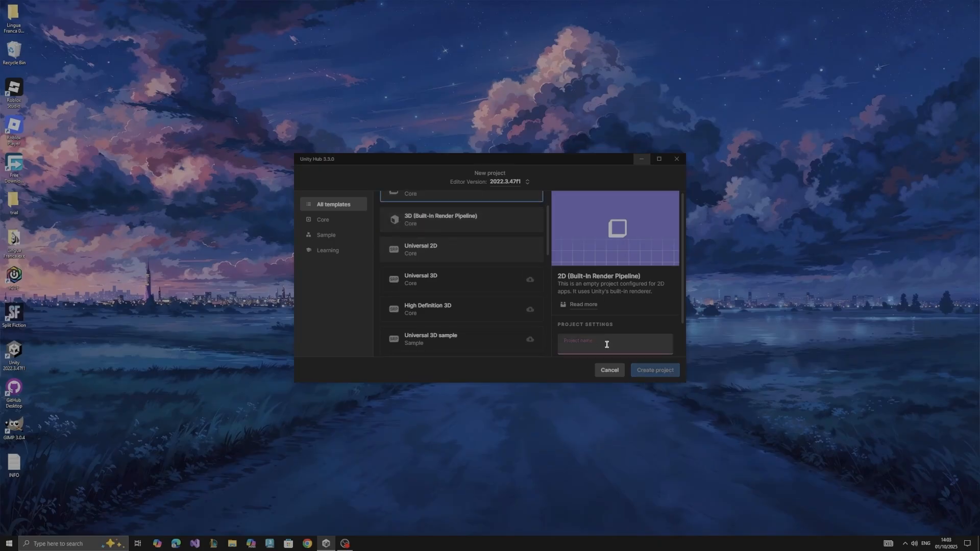
{"action": "type", "text": "Tilemap "}
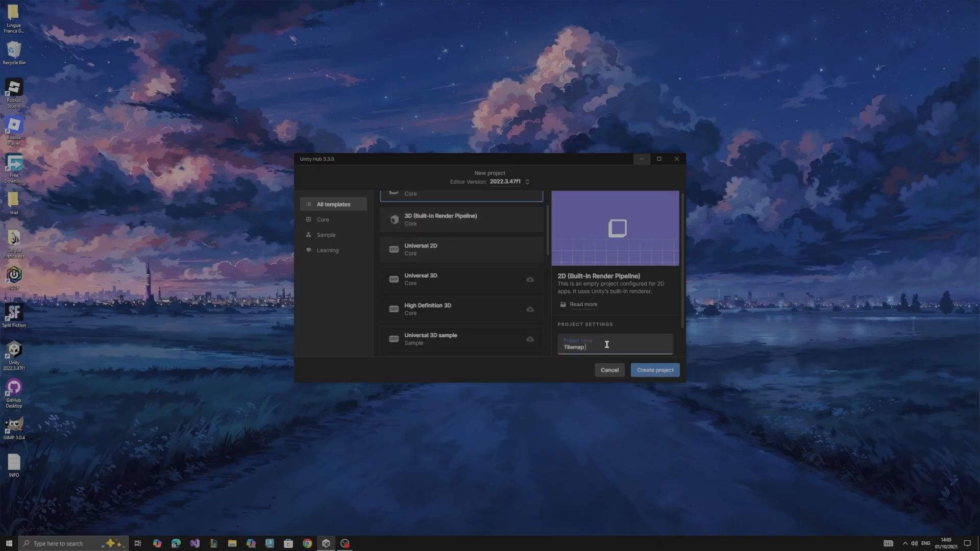
{"action": "type", "text": "Tutorial"}
{"action": "left_click", "coordinate": [653, 370]}
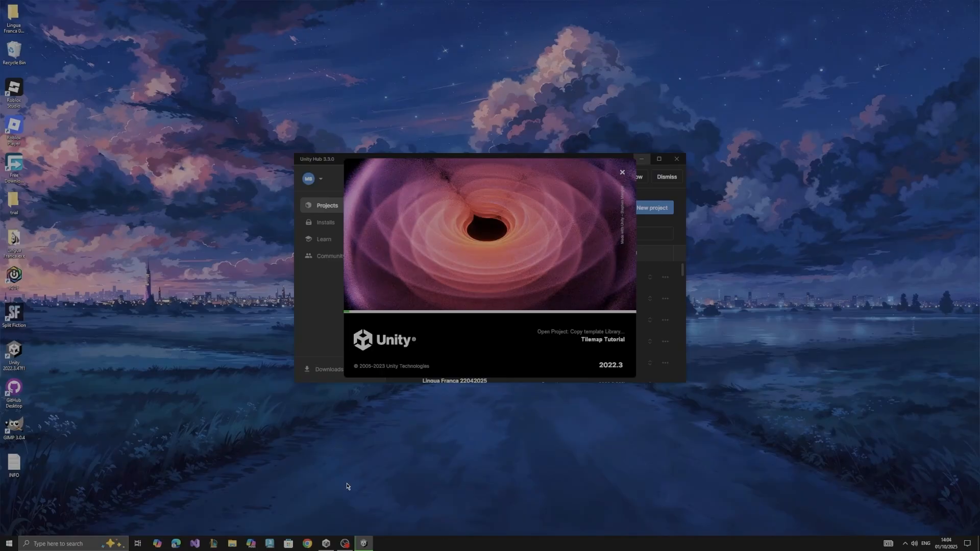
{"action": "mouse_move", "coordinate": [346, 545]}
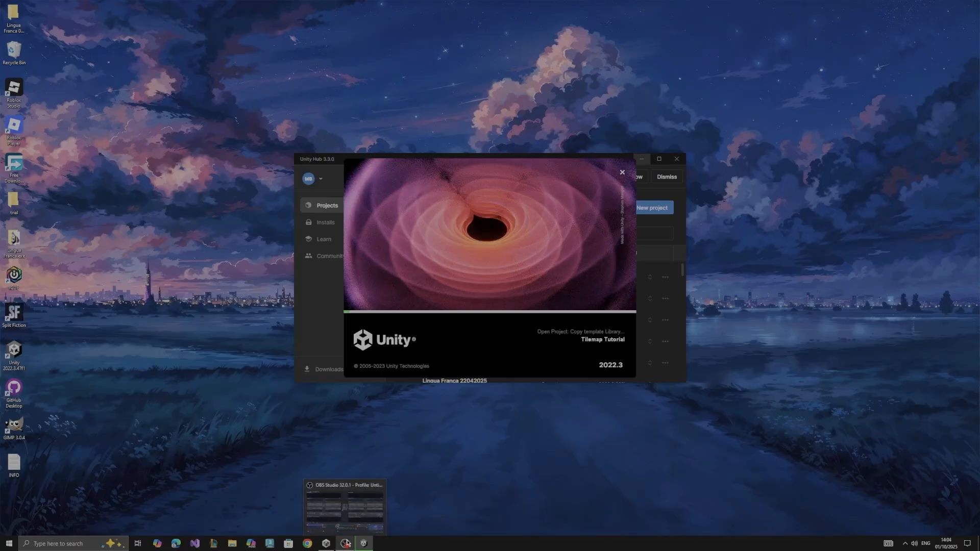
{"action": "left_click", "coordinate": [346, 544]}
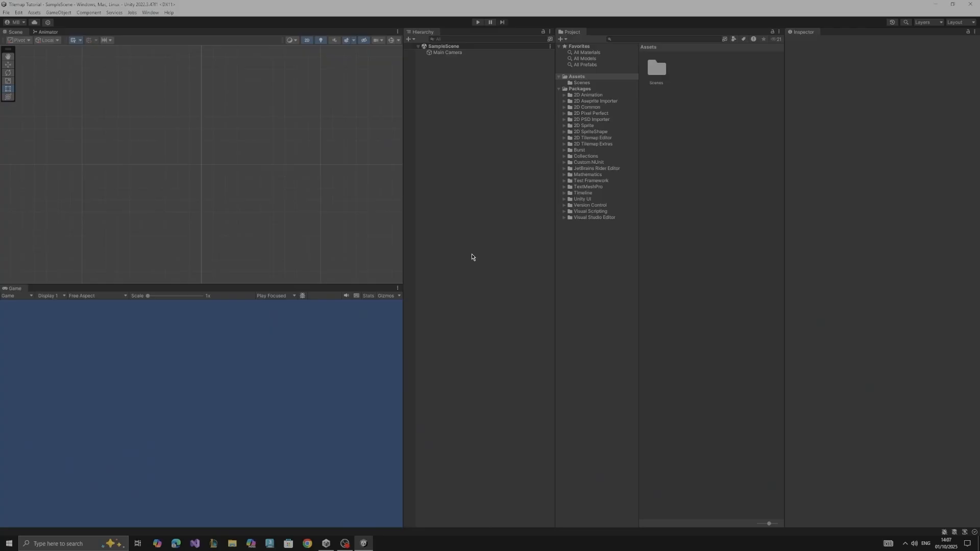
- Check the 2D Tilemap Editor package in the Package Manager, then close it
{"action": "left_click", "coordinate": [149, 14]}
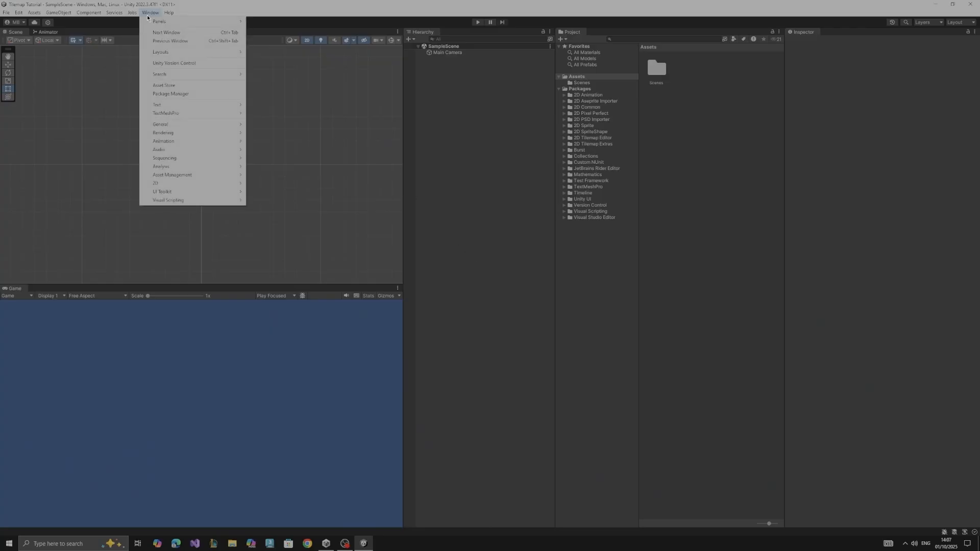
{"action": "left_click", "coordinate": [188, 94]}
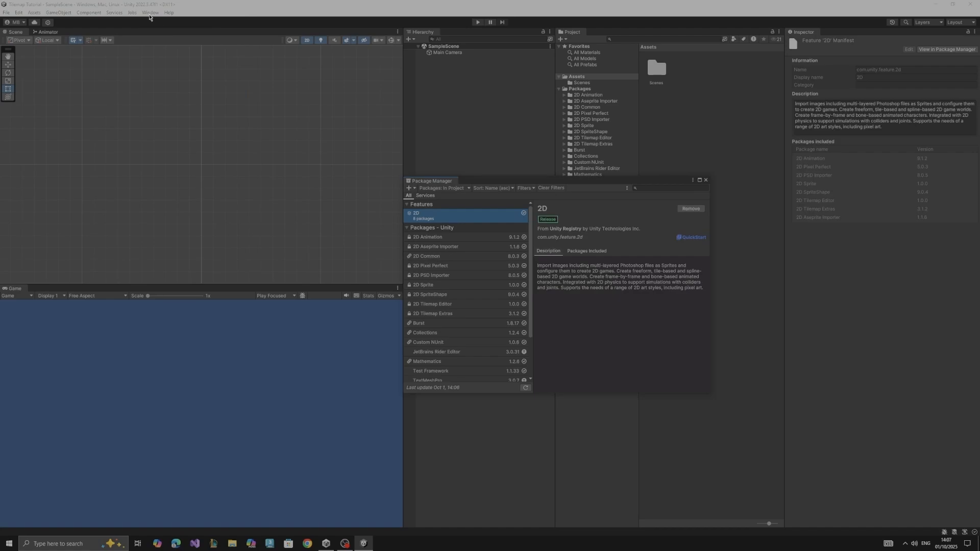
{"action": "left_click", "coordinate": [706, 180]}
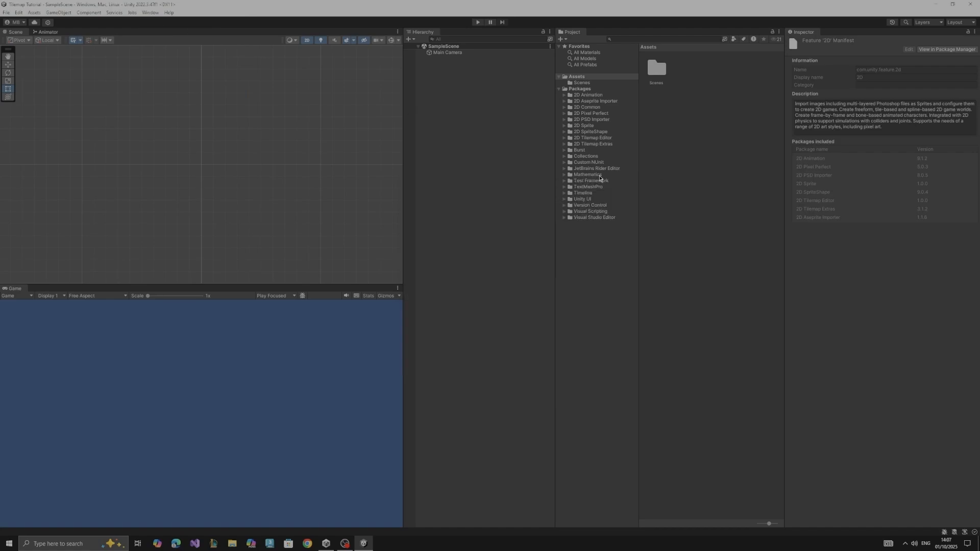
{"action": "left_click", "coordinate": [155, 13]}
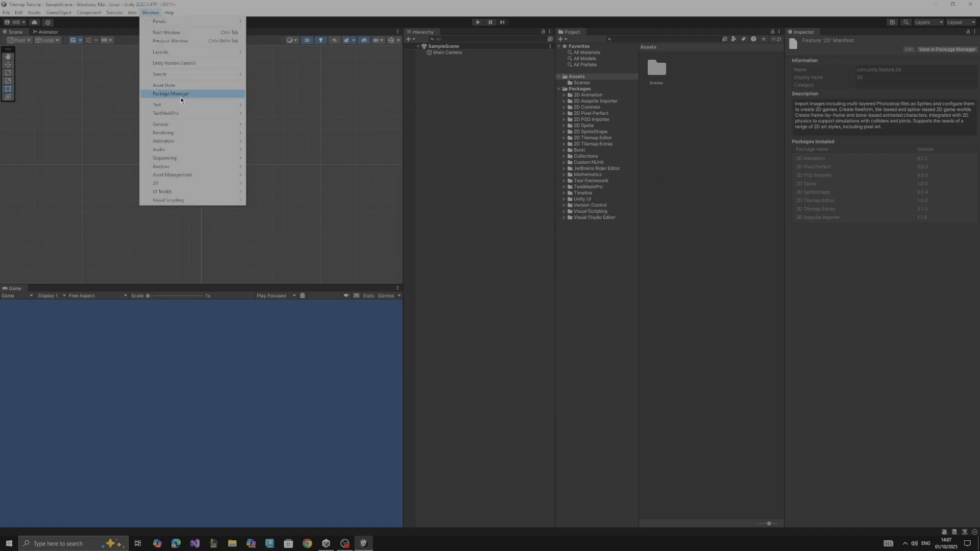
{"action": "left_click", "coordinate": [181, 94]}
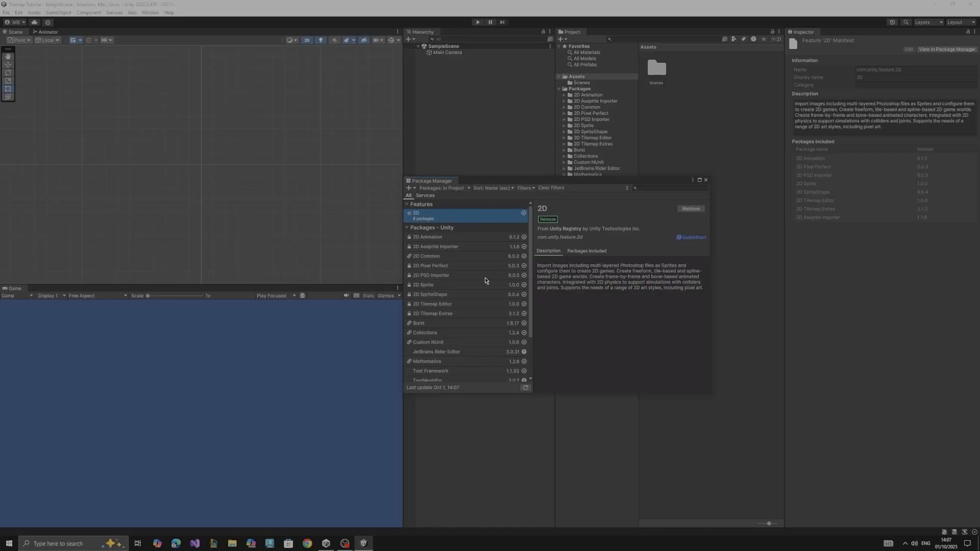
{"action": "left_click", "coordinate": [435, 303]}
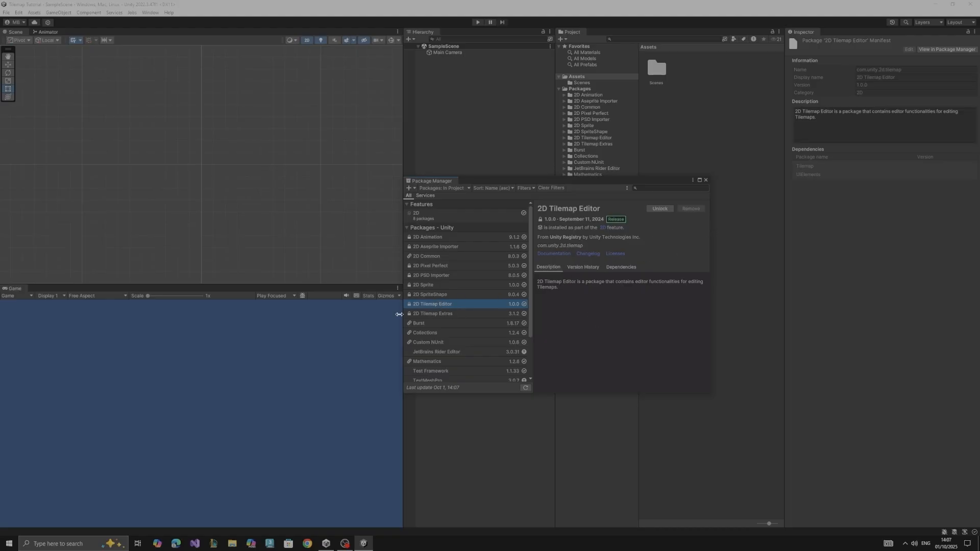
{"action": "left_click", "coordinate": [705, 181]}
- Add a rectangular 2D tilemap to the scene and inspect its Grid and Tilemap objects
{"action": "right_click", "coordinate": [513, 93]}
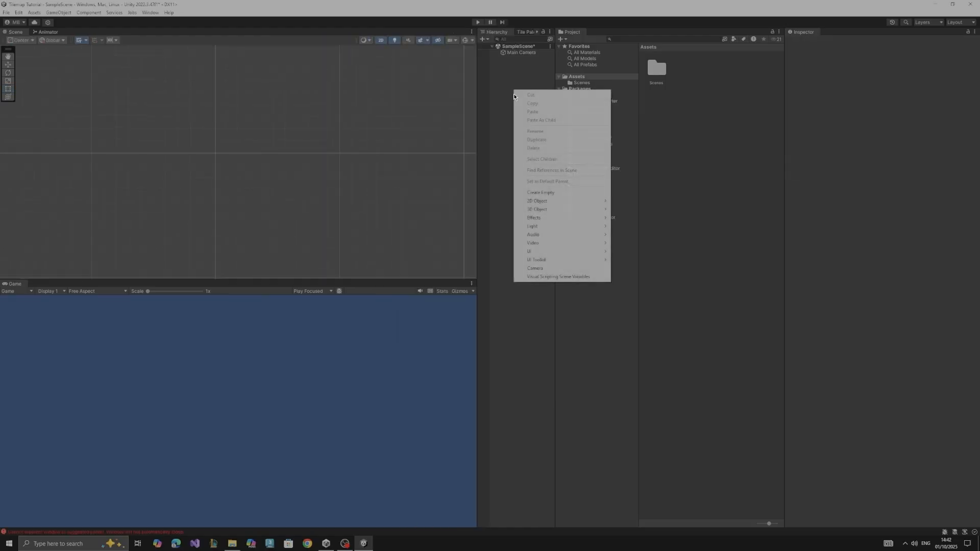
{"action": "mouse_move", "coordinate": [566, 200]}
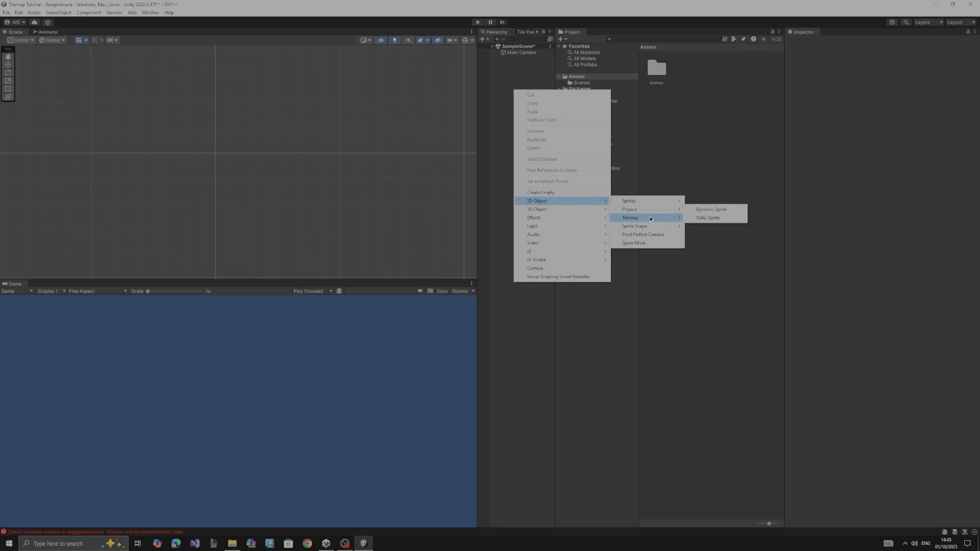
{"action": "mouse_move", "coordinate": [651, 216]}
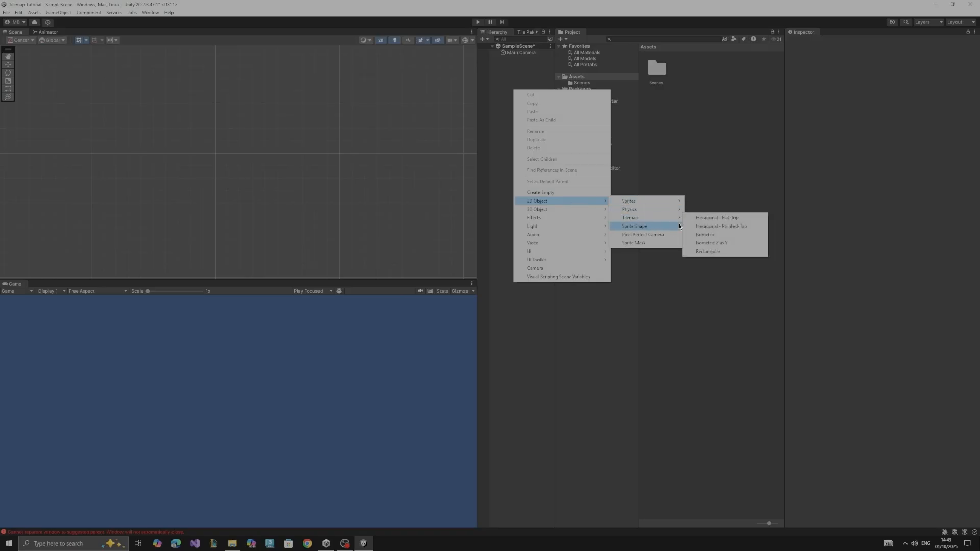
{"action": "left_click", "coordinate": [717, 250]}
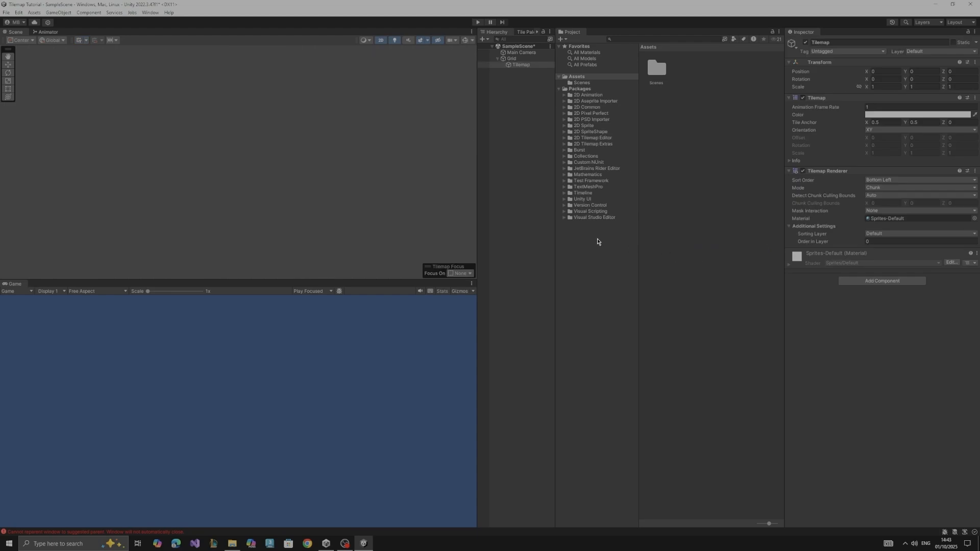
{"action": "left_click", "coordinate": [522, 59]}
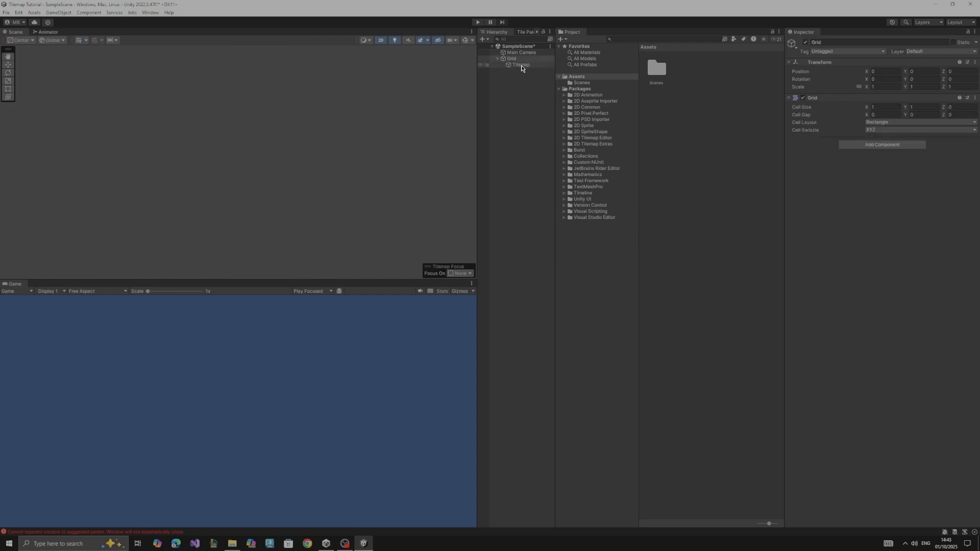
{"action": "left_click", "coordinate": [521, 65]}
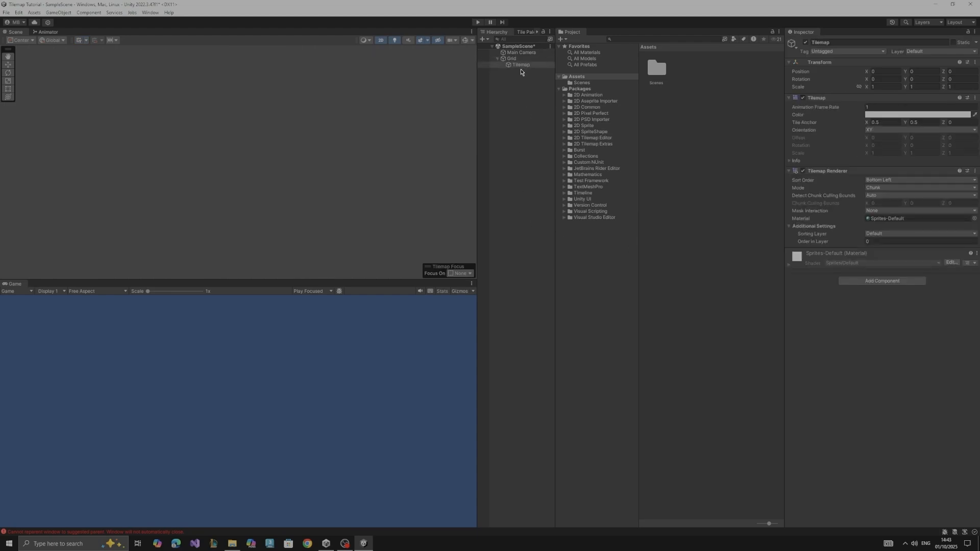
- Bring the Tile Palette into view and widen it enough to show its tools
{"action": "left_click", "coordinate": [520, 34]}
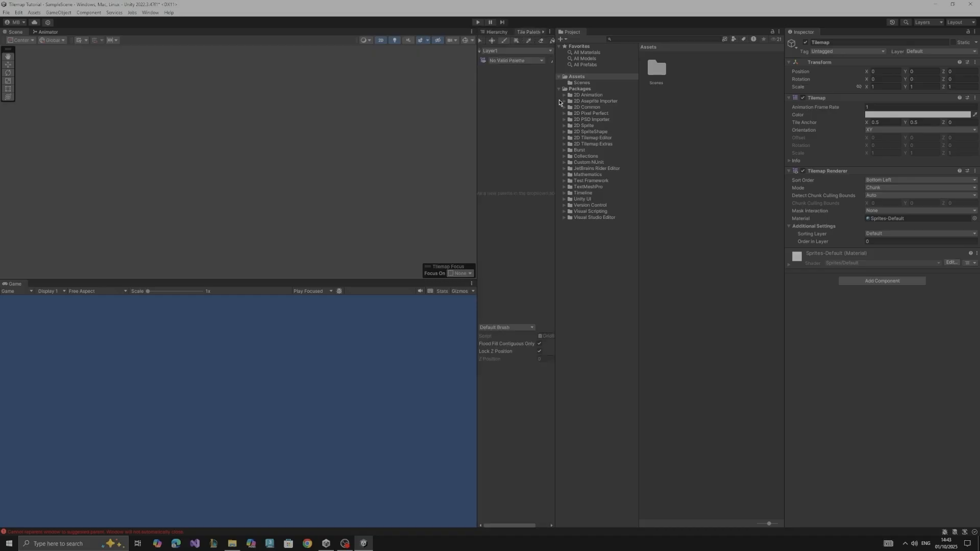
{"action": "left_click_drag", "start_coordinate": [554, 105], "coordinate": [583, 104]}
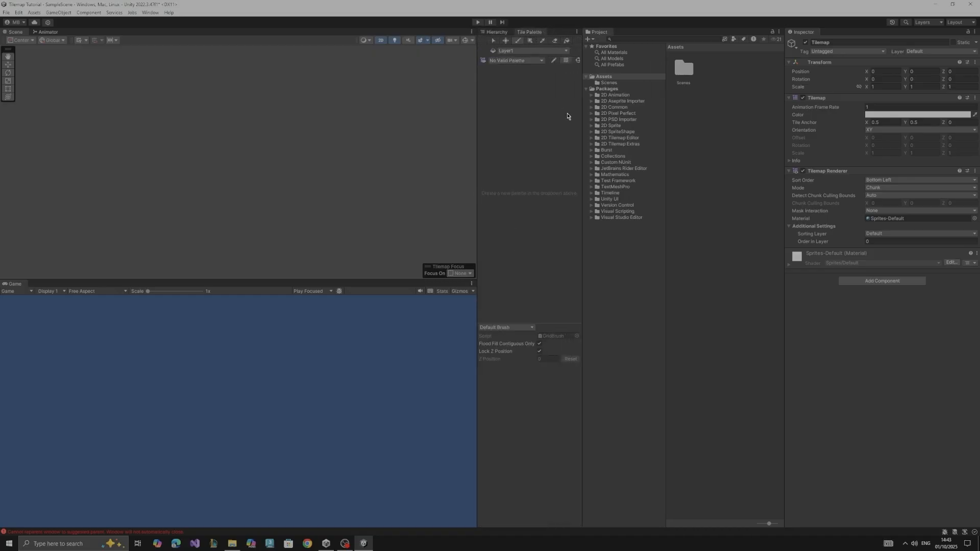
{"action": "left_click", "coordinate": [149, 13]}
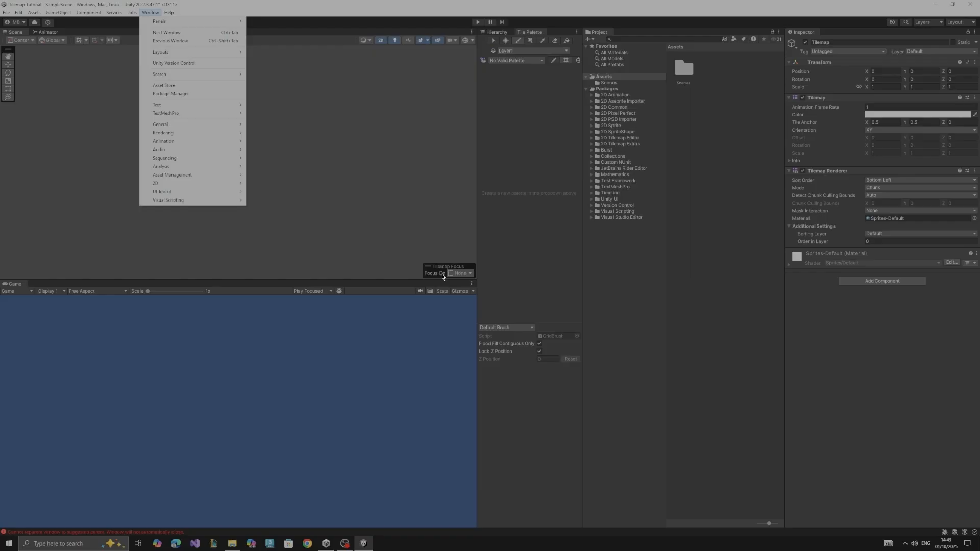
{"action": "left_click", "coordinate": [437, 275]}
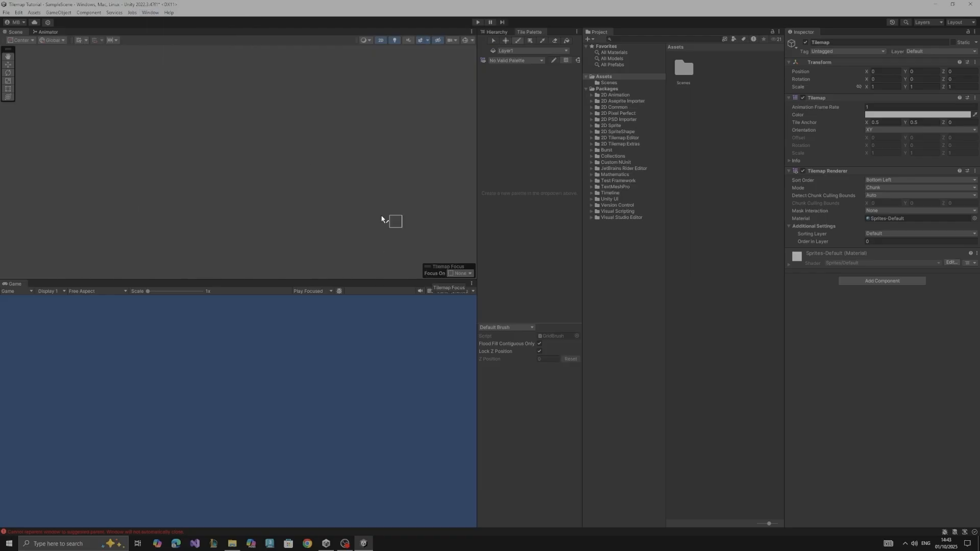
{"action": "left_click", "coordinate": [150, 13]}
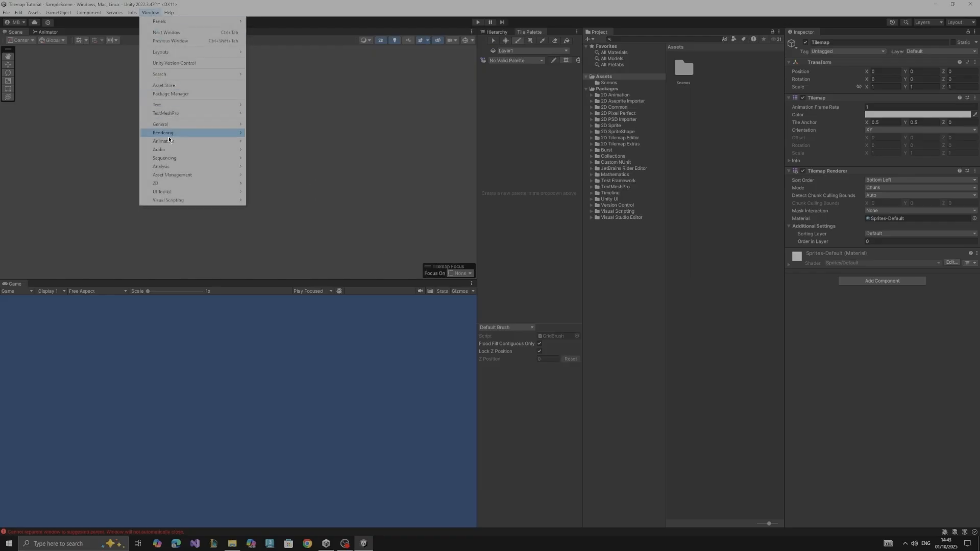
{"action": "mouse_move", "coordinate": [168, 138]}
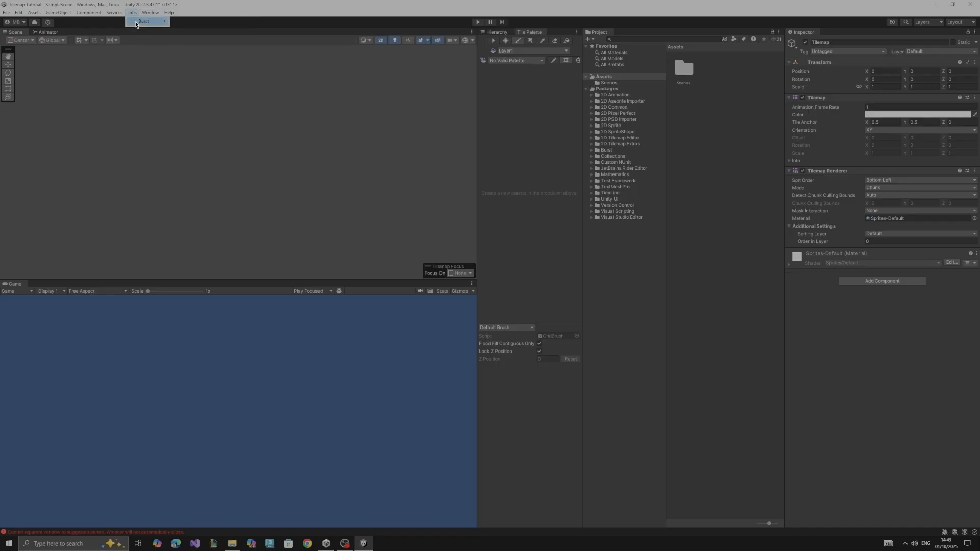
{"action": "mouse_move", "coordinate": [171, 183]}
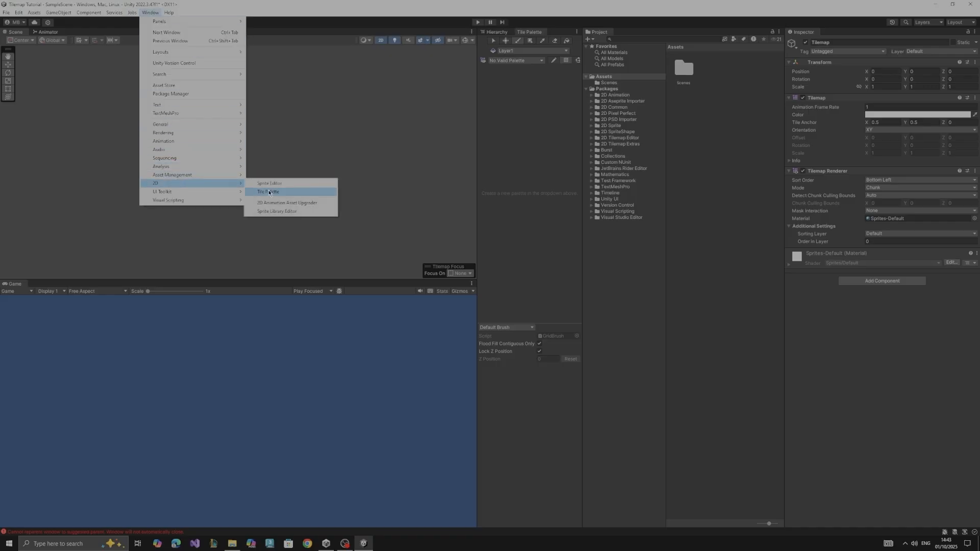
{"action": "left_click", "coordinate": [533, 120]}
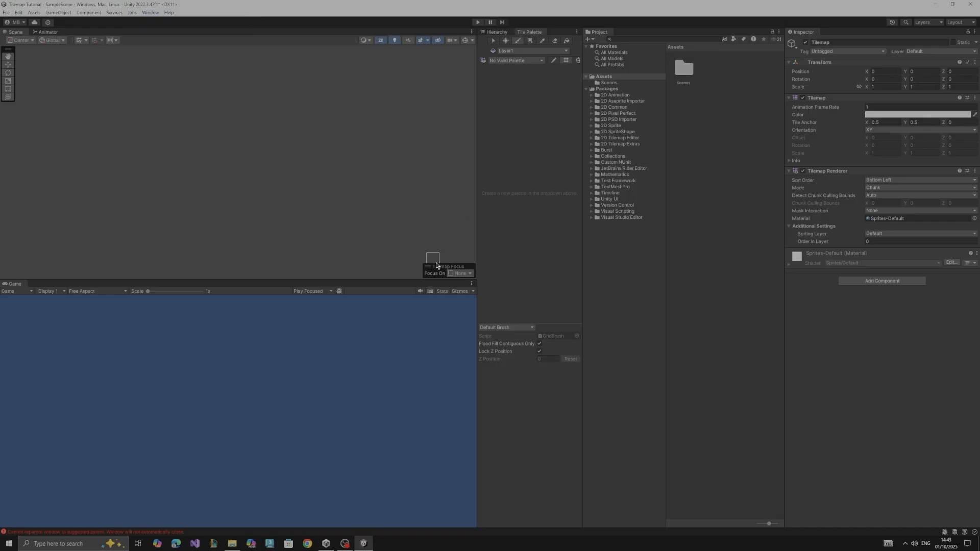
- Turn on the grid display in the Scene view
{"action": "left_click", "coordinate": [79, 40]}
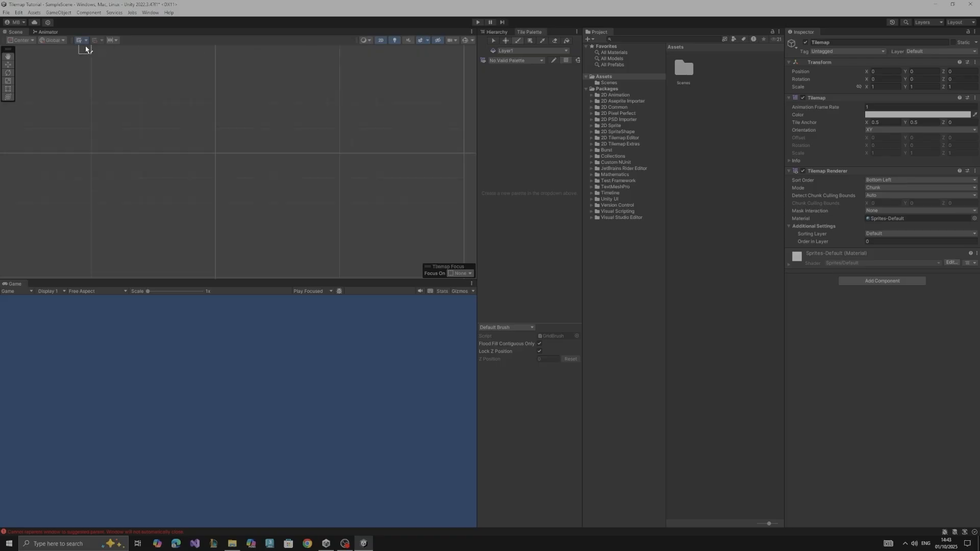
{"action": "left_click", "coordinate": [85, 40]}
{"action": "left_click", "coordinate": [85, 41]}
- Set up a new tile palette named New Palette with a rectangular grid and automatic cell size, and proceed to choosing its folder
{"action": "left_click", "coordinate": [524, 61]}
{"action": "left_click", "coordinate": [525, 61]}
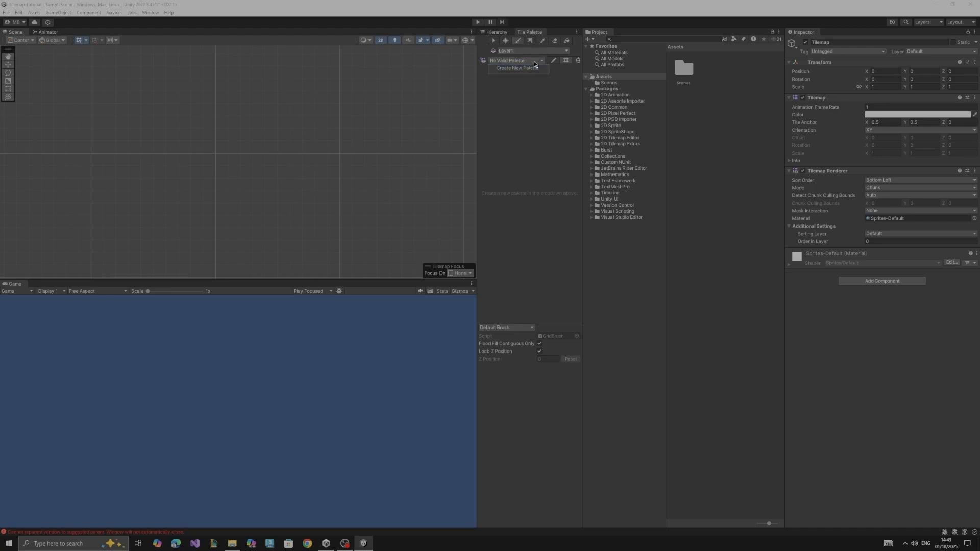
{"action": "left_click", "coordinate": [522, 67]}
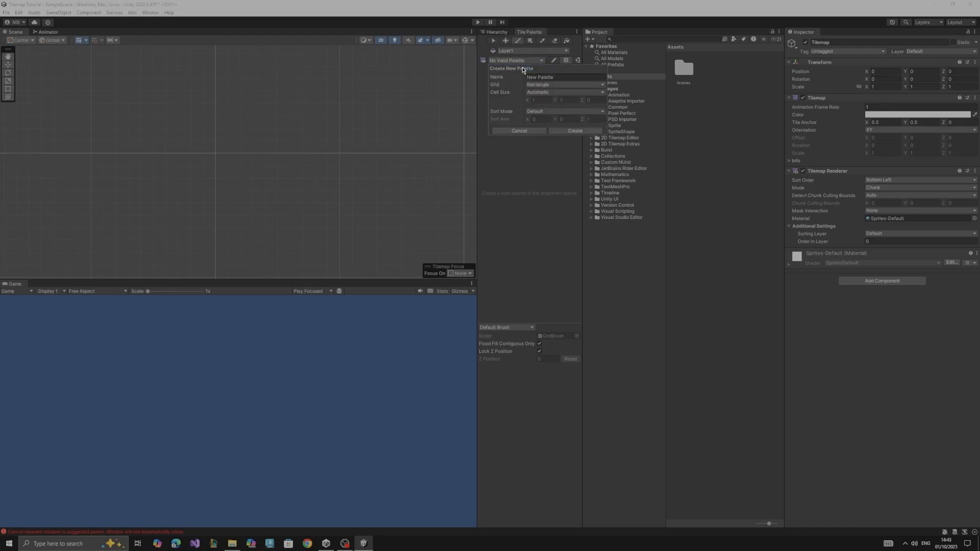
{"action": "left_click", "coordinate": [558, 77]}
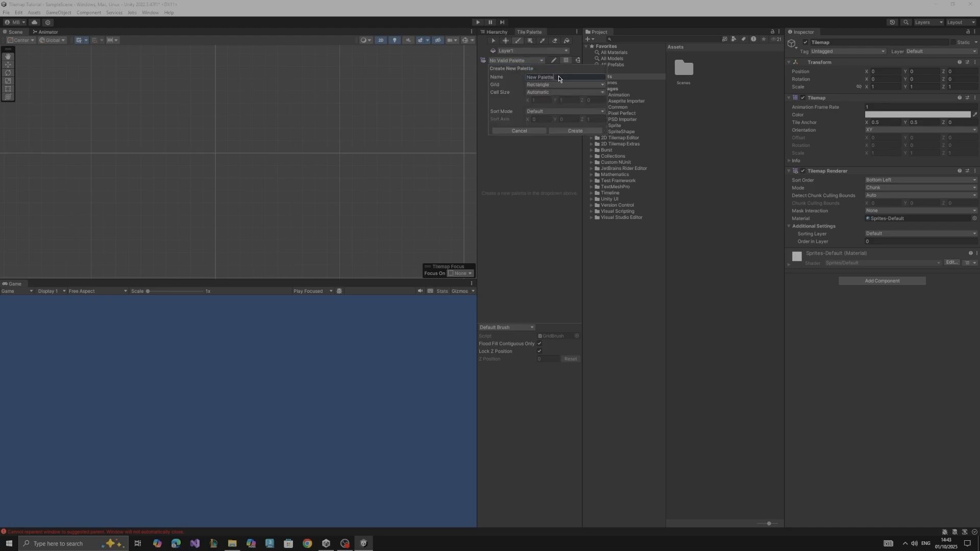
{"action": "left_click", "coordinate": [571, 131]}
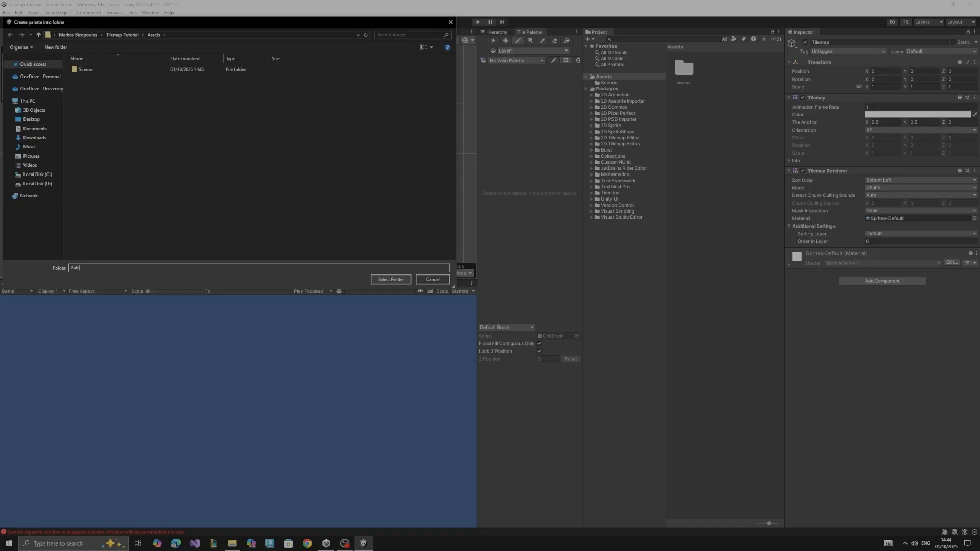
- Create a folder named Palette inside the project's Assets folder and save the new tile palette in it
{"action": "left_click", "coordinate": [408, 280]}
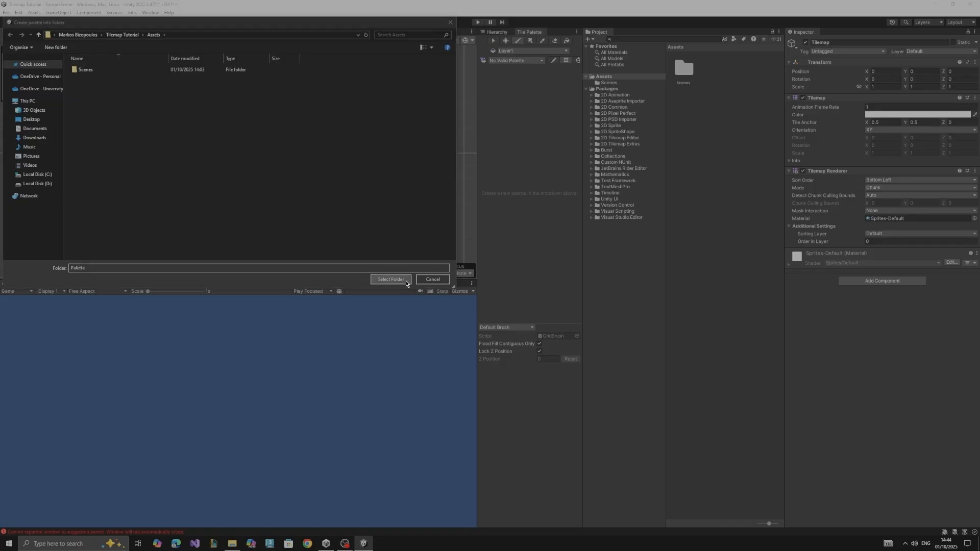
{"action": "left_click", "coordinate": [527, 275]}
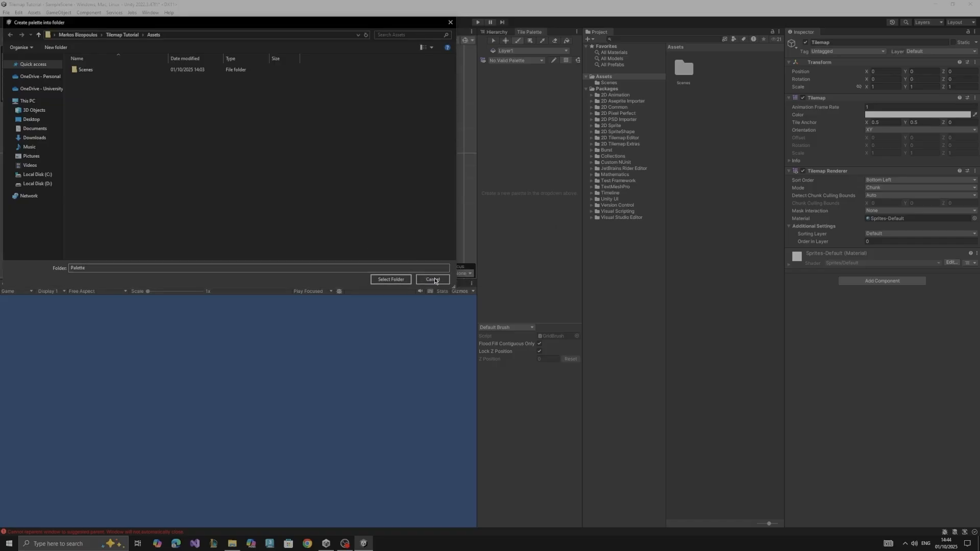
{"action": "right_click", "coordinate": [102, 110]}
{"action": "mouse_move", "coordinate": [156, 220]}
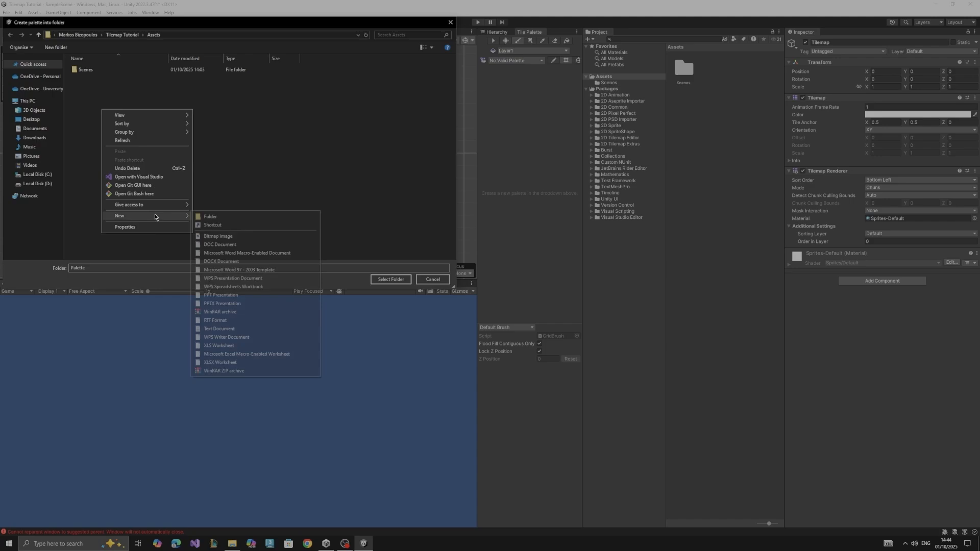
{"action": "left_click", "coordinate": [219, 220]}
{"action": "type", "text": "Pa"}
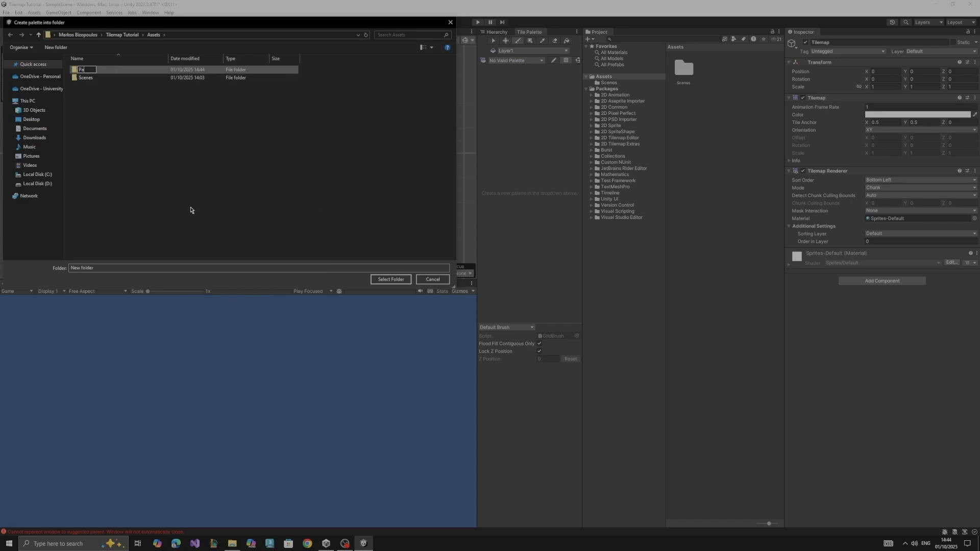
{"action": "type", "text": "lette"}
{"action": "key", "text": "Return"}
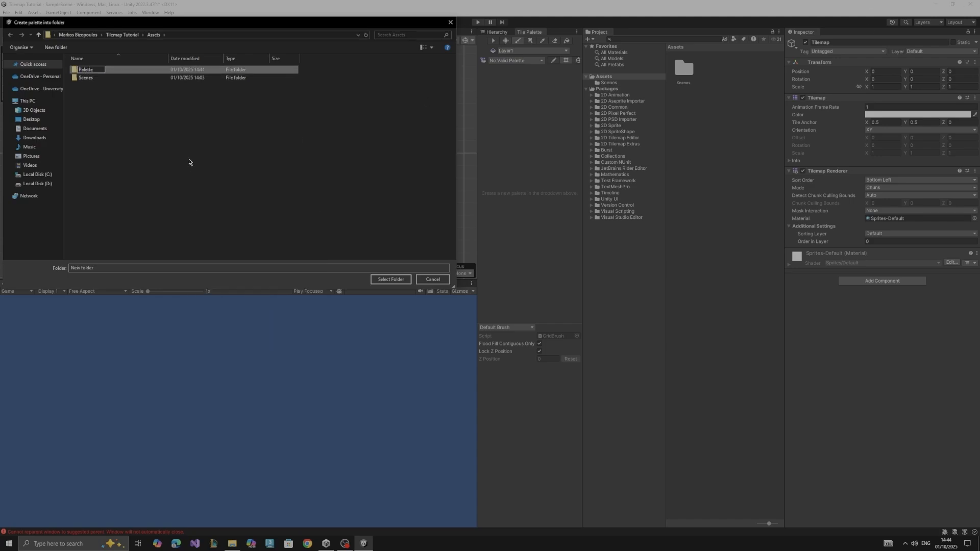
{"action": "left_click", "coordinate": [190, 161]}
{"action": "left_click", "coordinate": [86, 69]}
{"action": "left_click", "coordinate": [399, 281]}
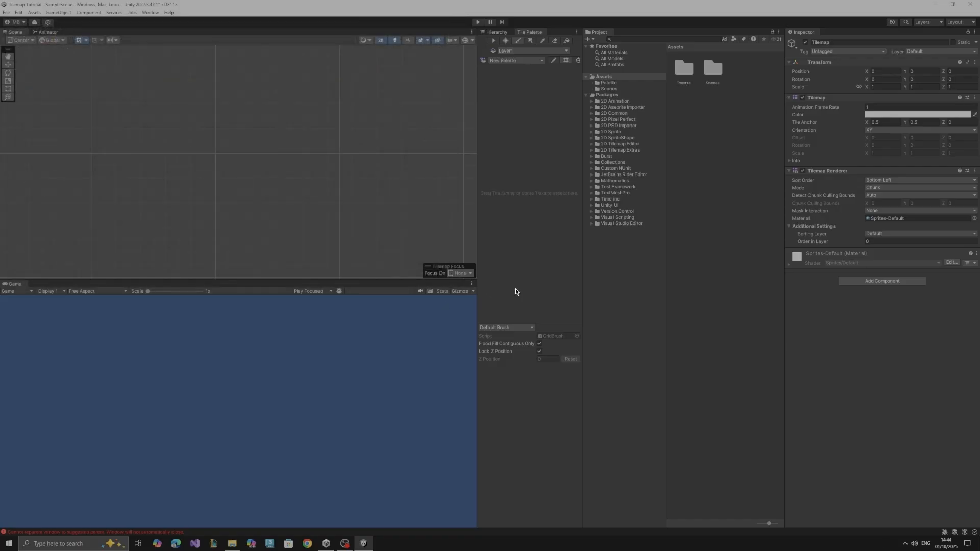
- Open the Palette folder in the project assets and inspect the palette asset it contains
{"action": "double_click", "coordinate": [684, 74]}
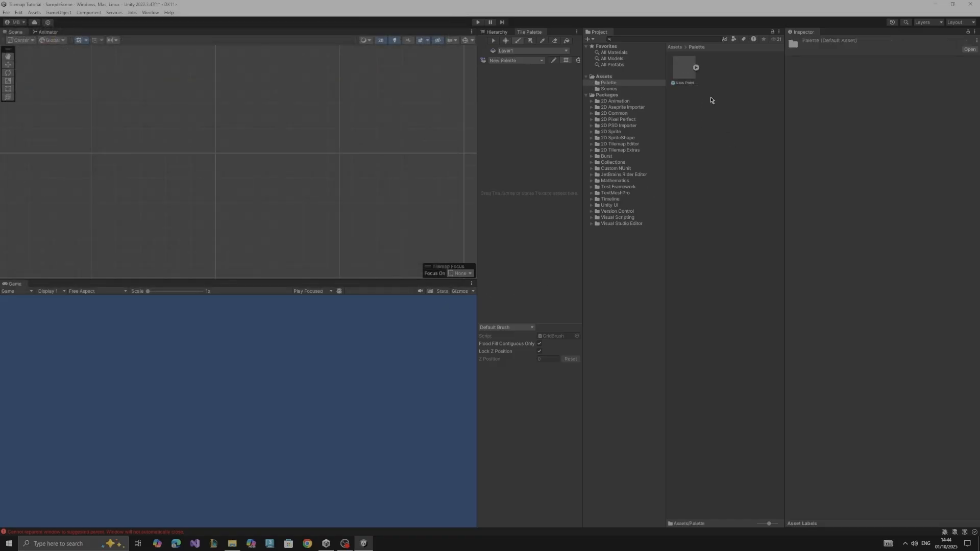
{"action": "left_click", "coordinate": [686, 68]}
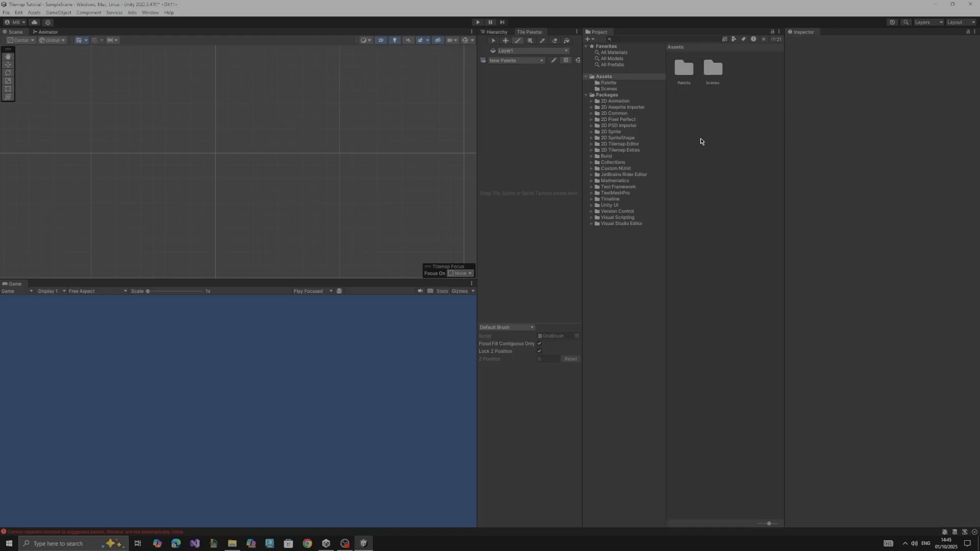
{"action": "right_click", "coordinate": [701, 141]}
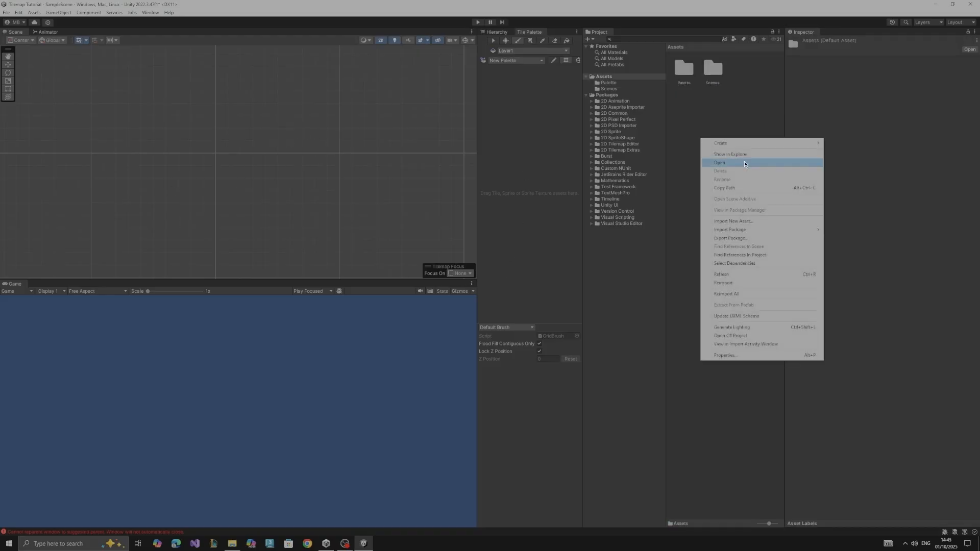
{"action": "mouse_move", "coordinate": [748, 143]}
{"action": "left_click", "coordinate": [827, 143]}
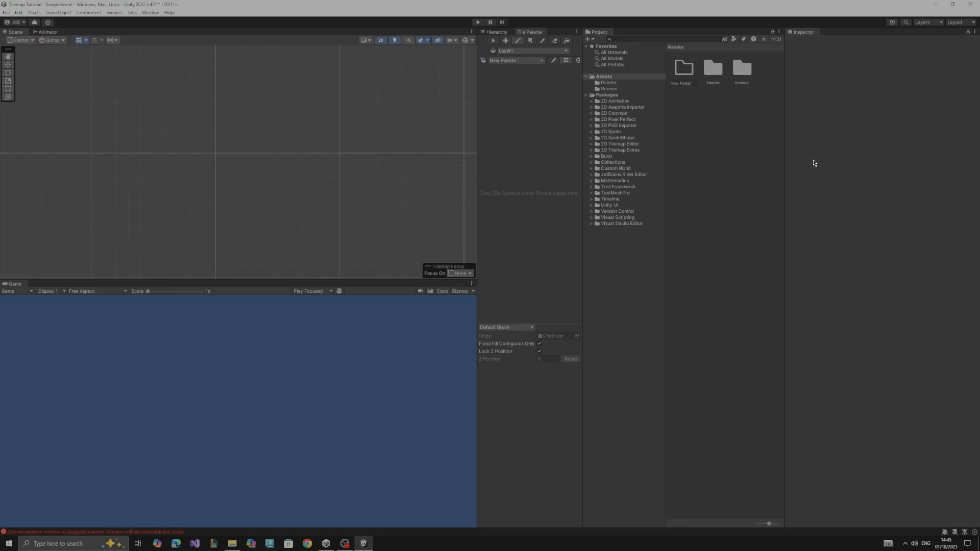
{"action": "left_click", "coordinate": [690, 72]}
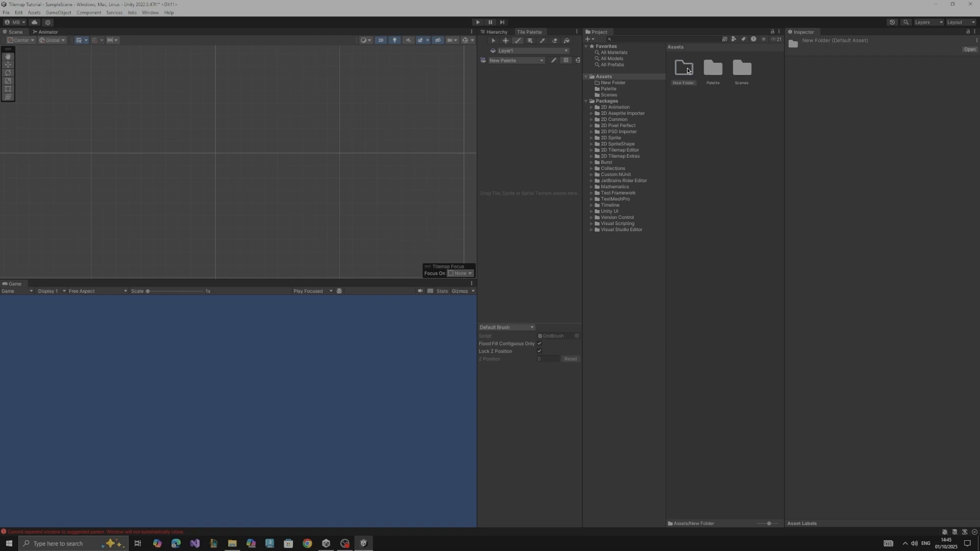
{"action": "right_click", "coordinate": [687, 68]}
{"action": "left_click", "coordinate": [713, 108]}
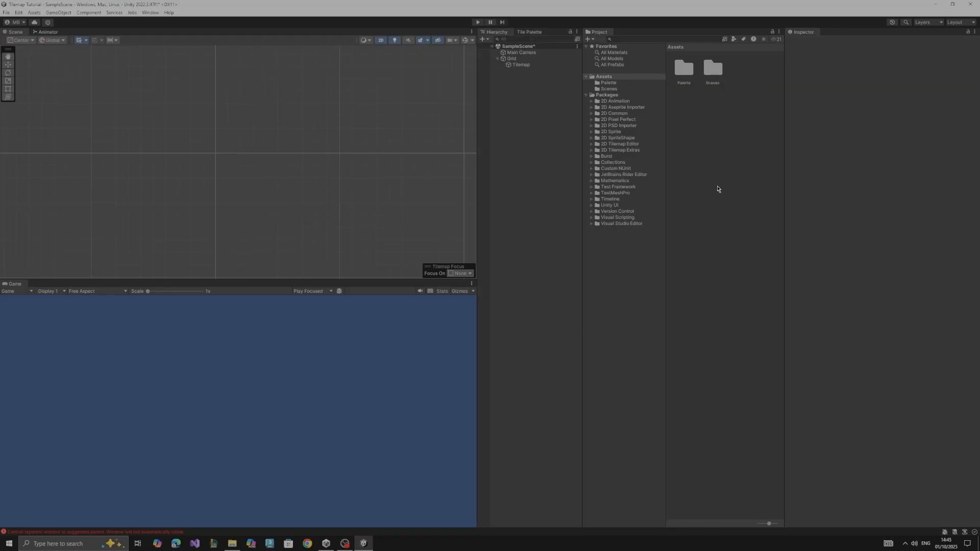
- Import the basictiles_2 PNG from the Downloads folder into the project's Assets, then minimise the file window
{"action": "key", "text": "alt+Tab"}
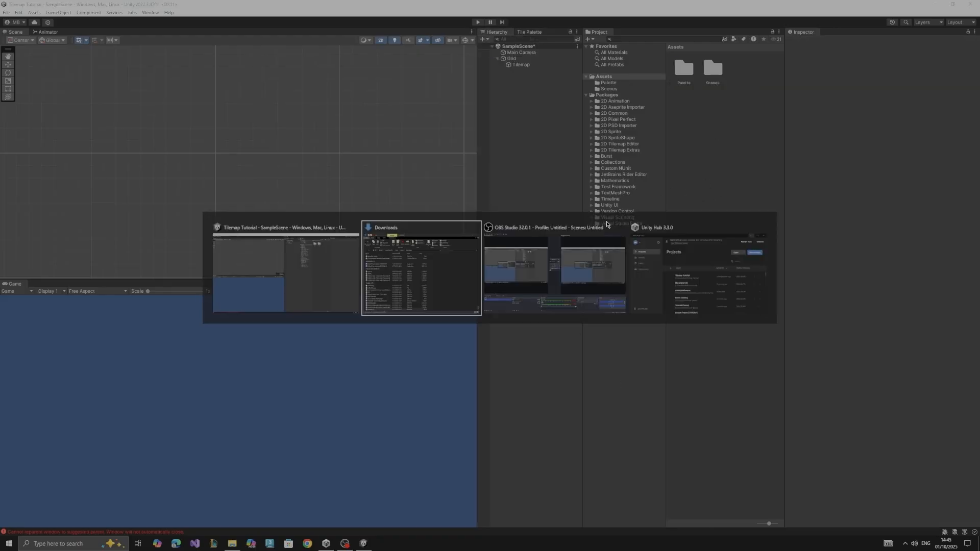
{"action": "left_click", "coordinate": [413, 271]}
{"action": "left_click_drag", "start_coordinate": [60, 305], "coordinate": [706, 152]}
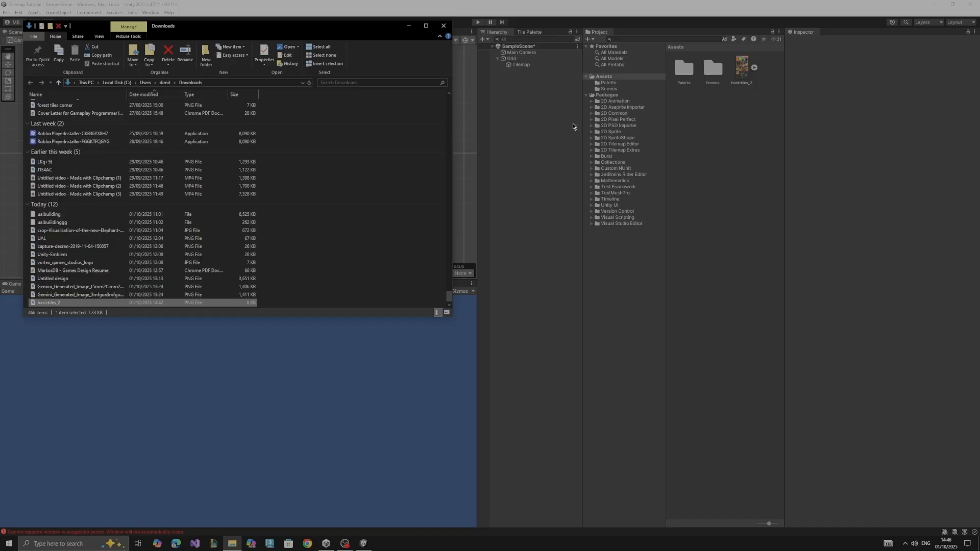
{"action": "left_click", "coordinate": [410, 26]}
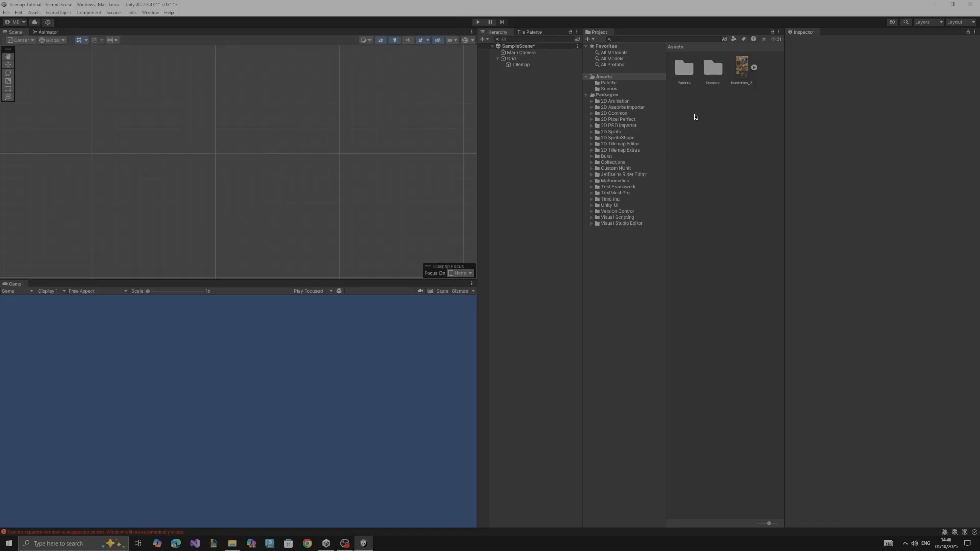
- Set the basictiles_2 texture's filter mode to Point (no filter), compression to None and sprite mode to Multiple, and apply the import settings
{"action": "left_click", "coordinate": [740, 75]}
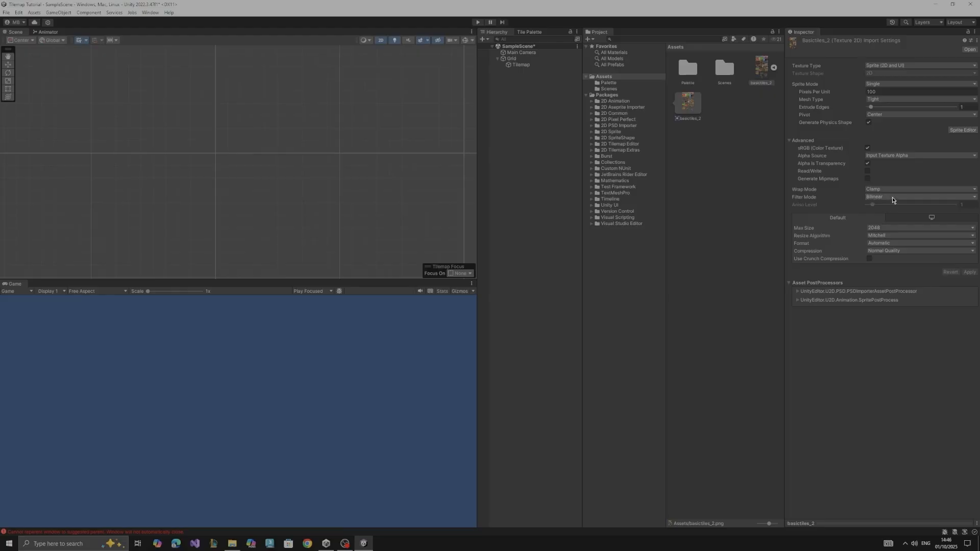
{"action": "left_click", "coordinate": [893, 198]}
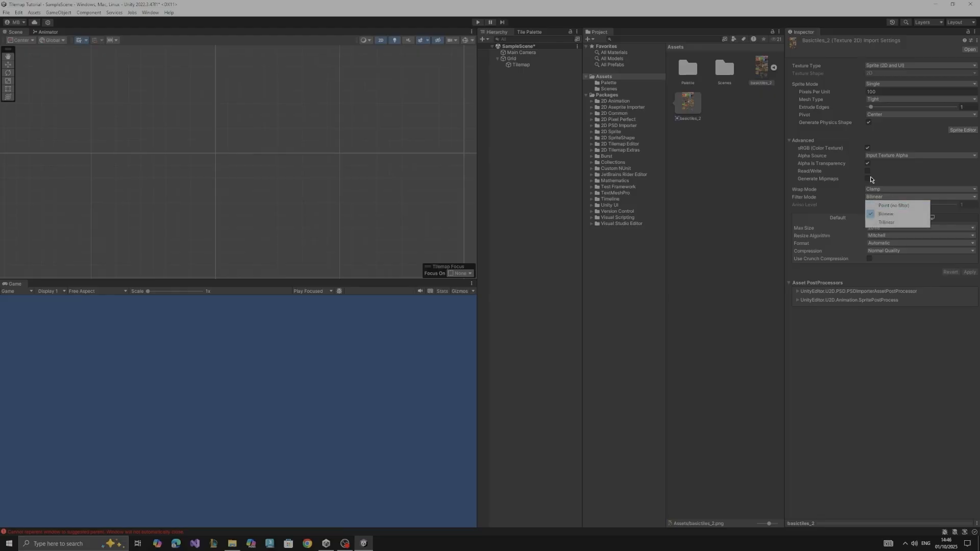
{"action": "left_click", "coordinate": [889, 206]}
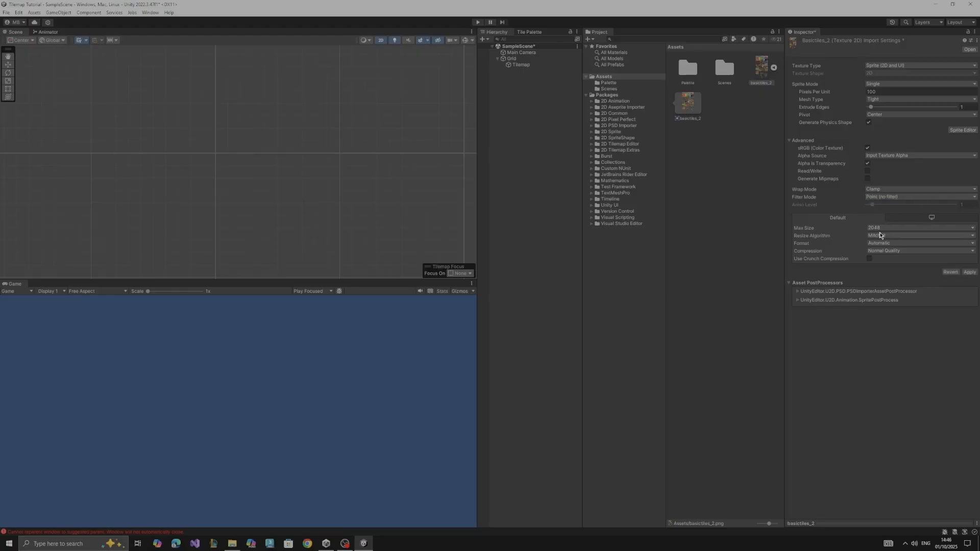
{"action": "left_click", "coordinate": [888, 251]}
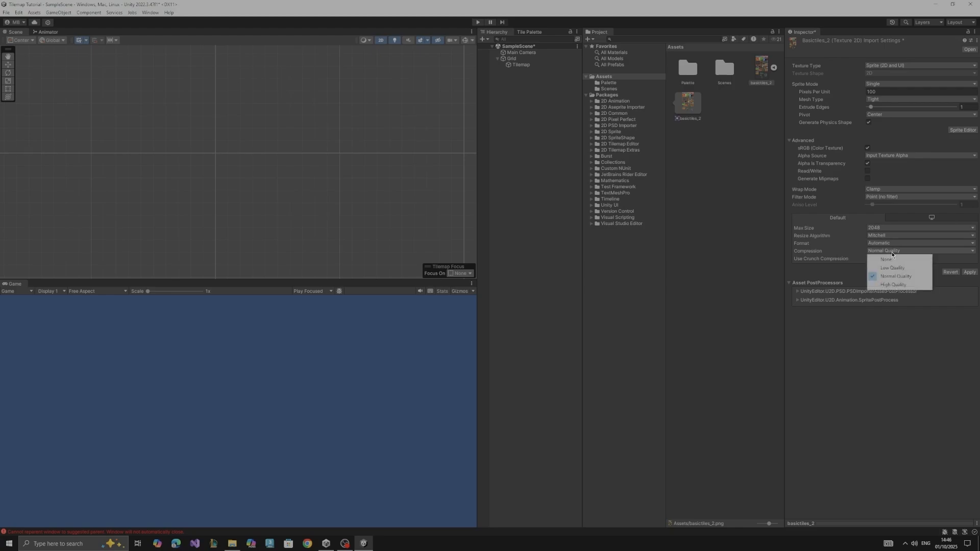
{"action": "left_click", "coordinate": [889, 260]}
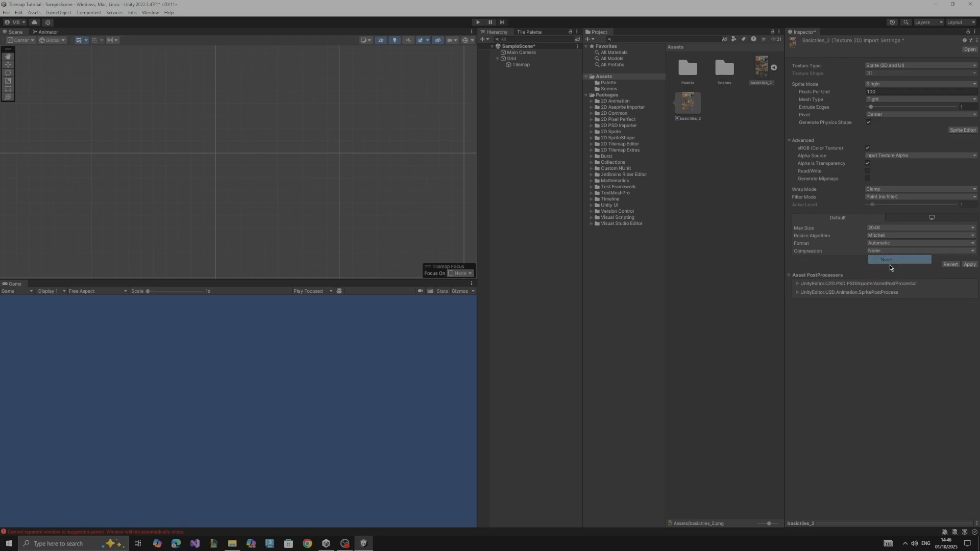
{"action": "left_click", "coordinate": [905, 84]}
{"action": "left_click", "coordinate": [898, 102]}
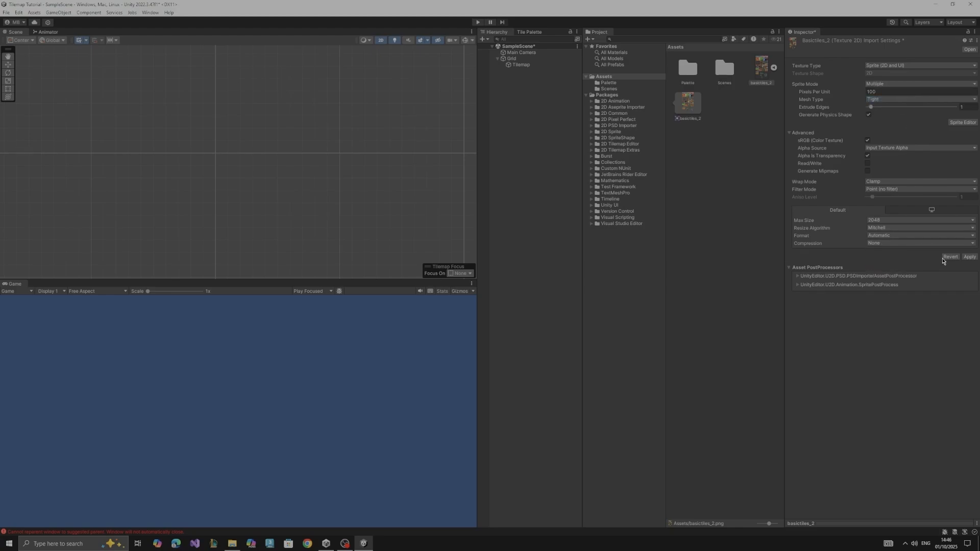
{"action": "left_click", "coordinate": [970, 257]}
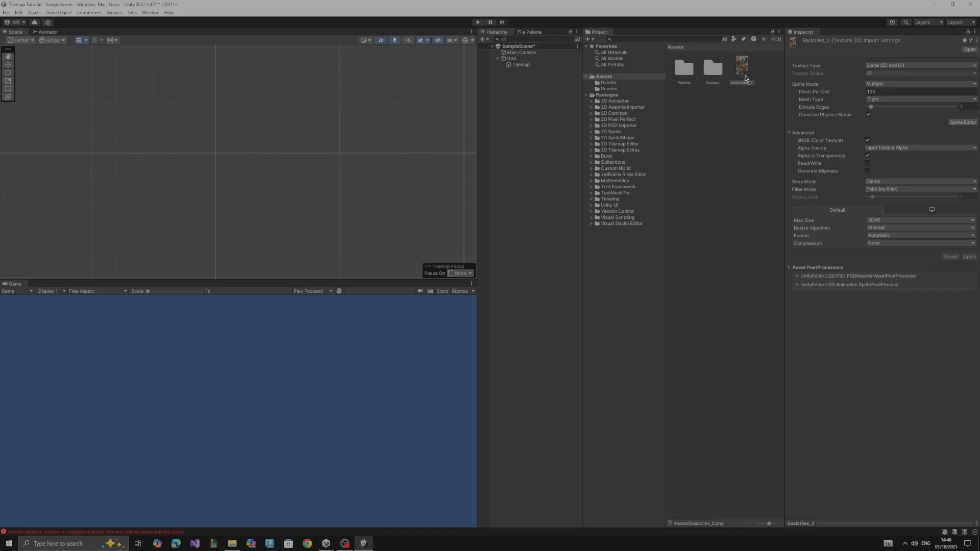
- View the basictiles_2 image in the external image viewer, then close it
{"action": "left_click", "coordinate": [968, 49]}
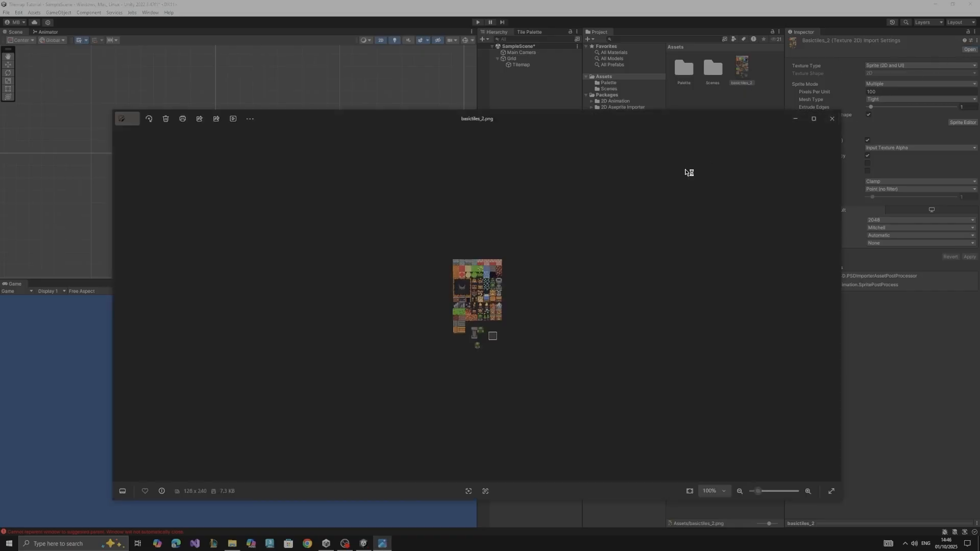
{"action": "left_click", "coordinate": [832, 119]}
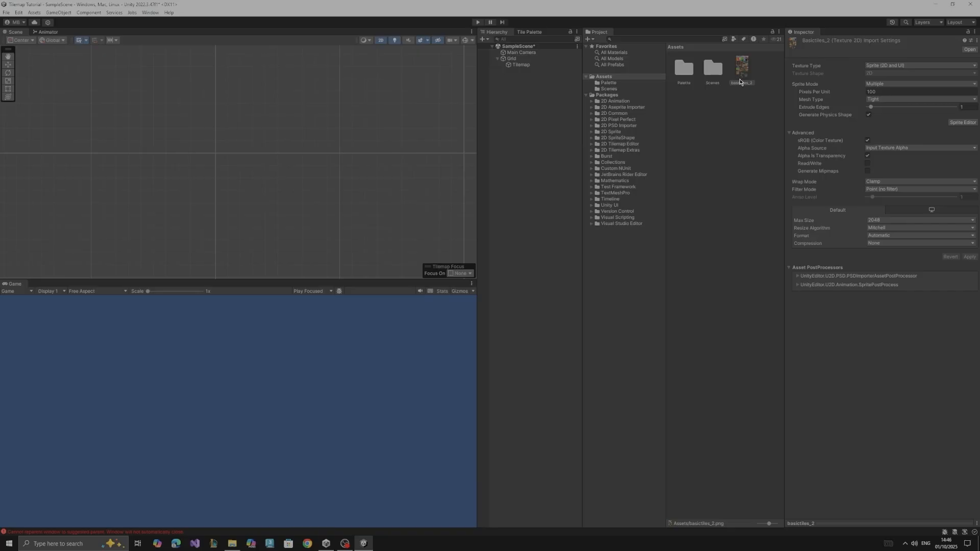
- Try slicing the basictiles_2 sheet in the Sprite Editor with the Automatic type, Center pivot and Delete Existing method
{"action": "left_click", "coordinate": [953, 122]}
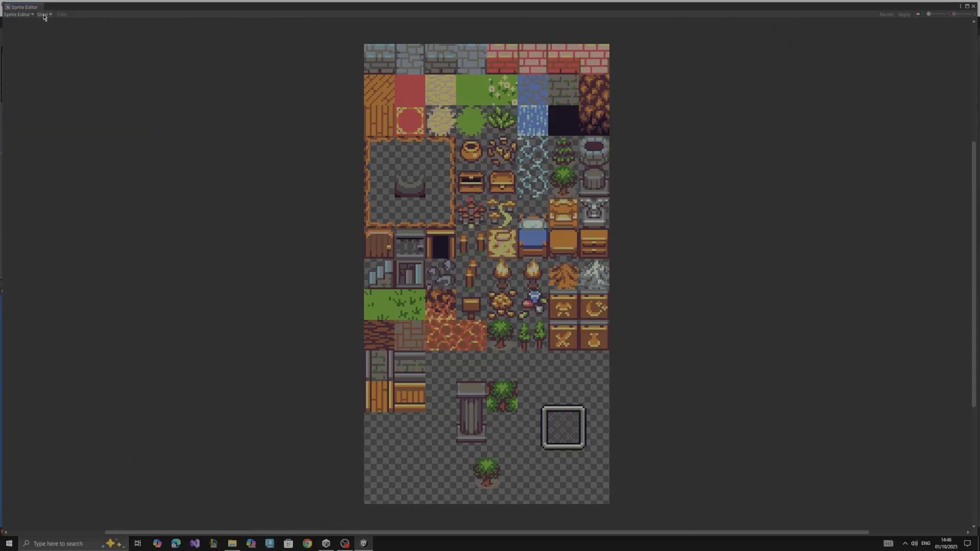
{"action": "left_click", "coordinate": [43, 15]}
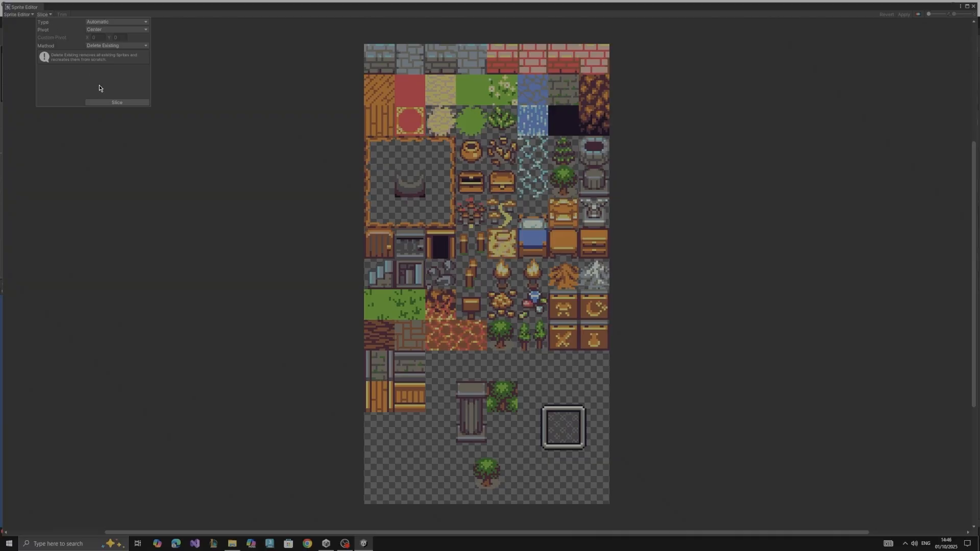
{"action": "left_click", "coordinate": [117, 102]}
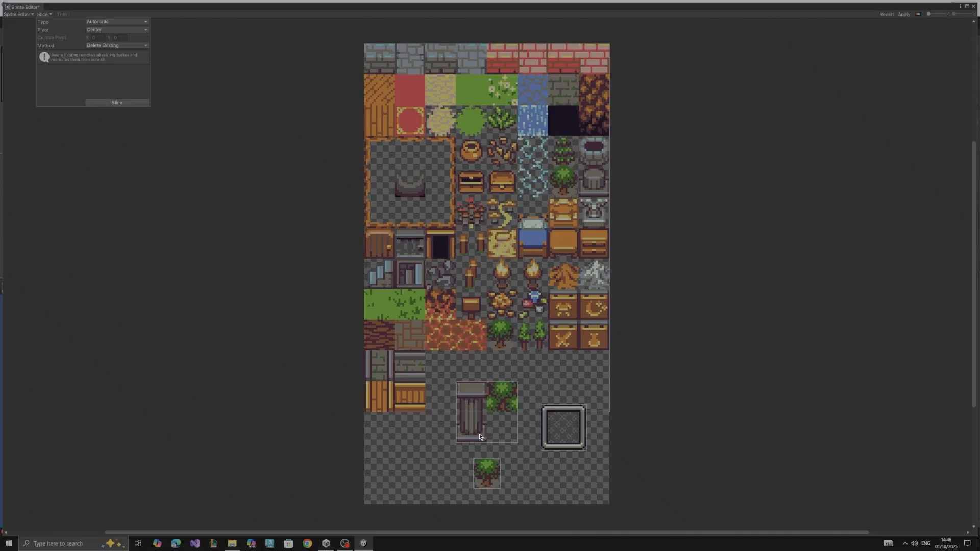
- Re-slice the basictiles_2 sheet by grid cell size at 16 × 16 pixels and apply the slices
{"action": "left_click", "coordinate": [105, 45]}
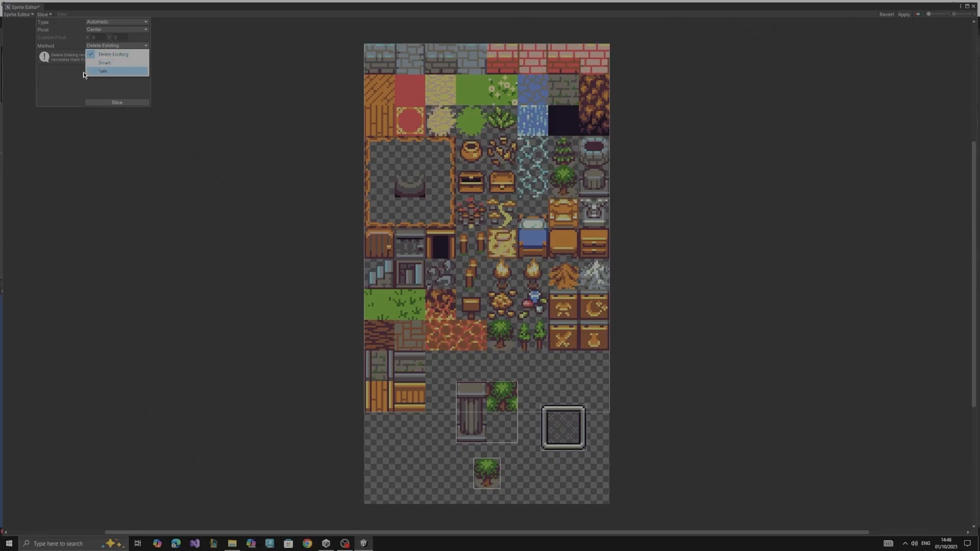
{"action": "left_click", "coordinate": [40, 63]}
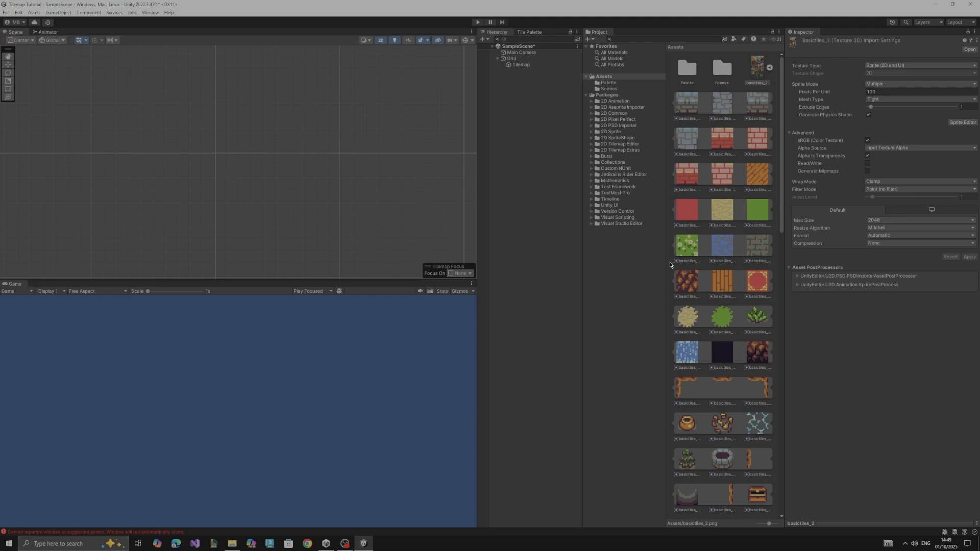
- Look through the sliced basictiles_2 sprites in Assets and check the slice settings again in the Sprite Editor
{"action": "scroll", "coordinate": [691, 267], "scroll_direction": "down", "scroll_amount": 2}
{"action": "scroll", "coordinate": [703, 234], "scroll_direction": "up", "scroll_amount": 2}
{"action": "left_click", "coordinate": [963, 123]}
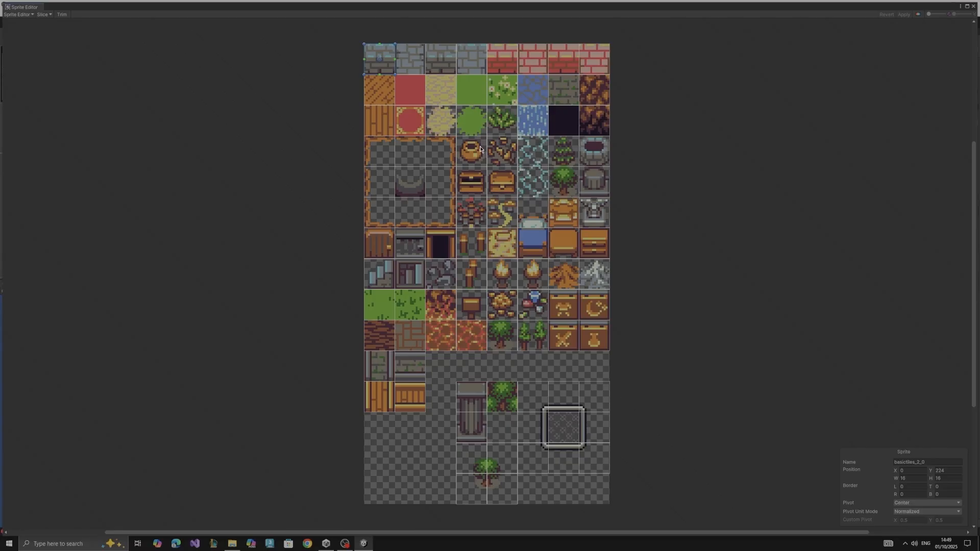
{"action": "left_click", "coordinate": [43, 14]}
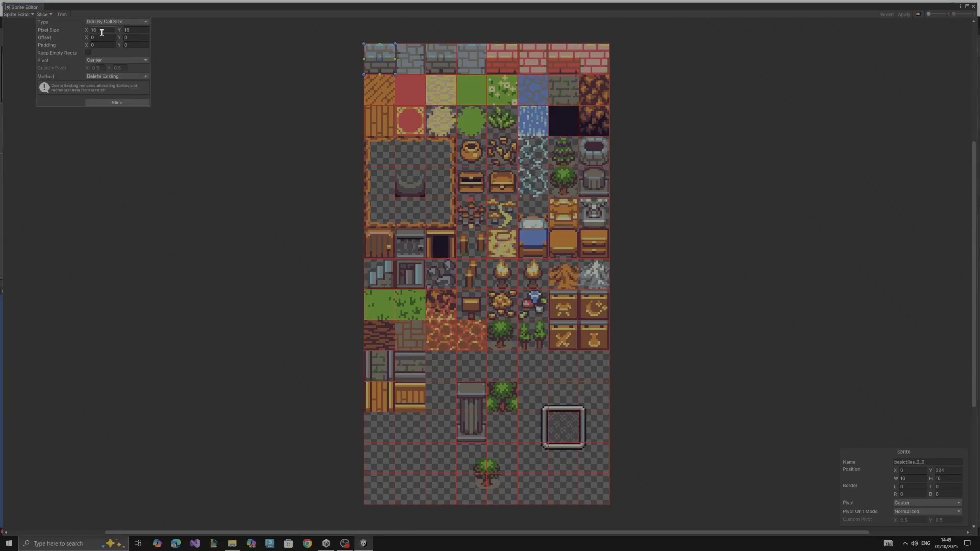
- Examine how the grid slices cover the pot, the stone pillar, the bush, the square frame and the lone tree
{"action": "left_click", "coordinate": [215, 304]}
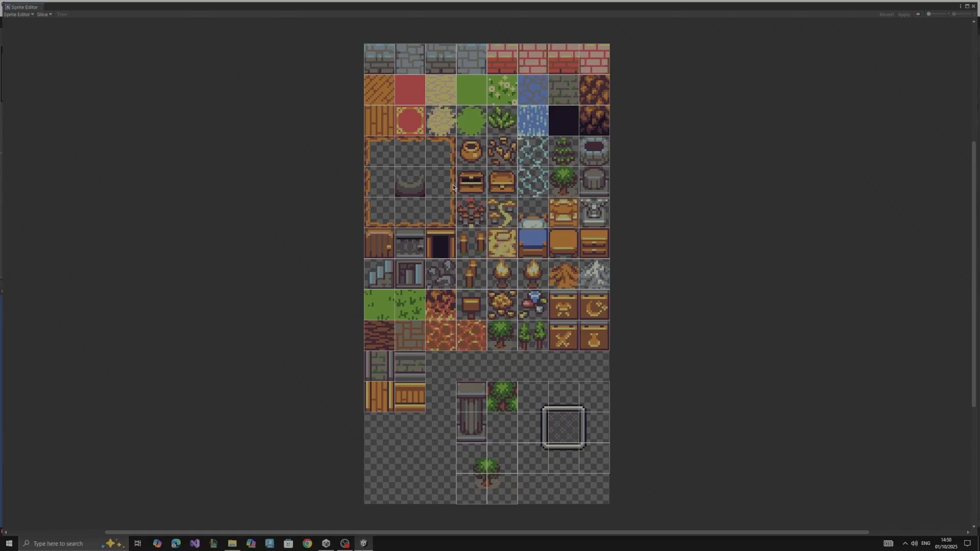
{"action": "left_click", "coordinate": [461, 152]}
{"action": "scroll", "coordinate": [462, 153], "scroll_direction": "up", "scroll_amount": 5}
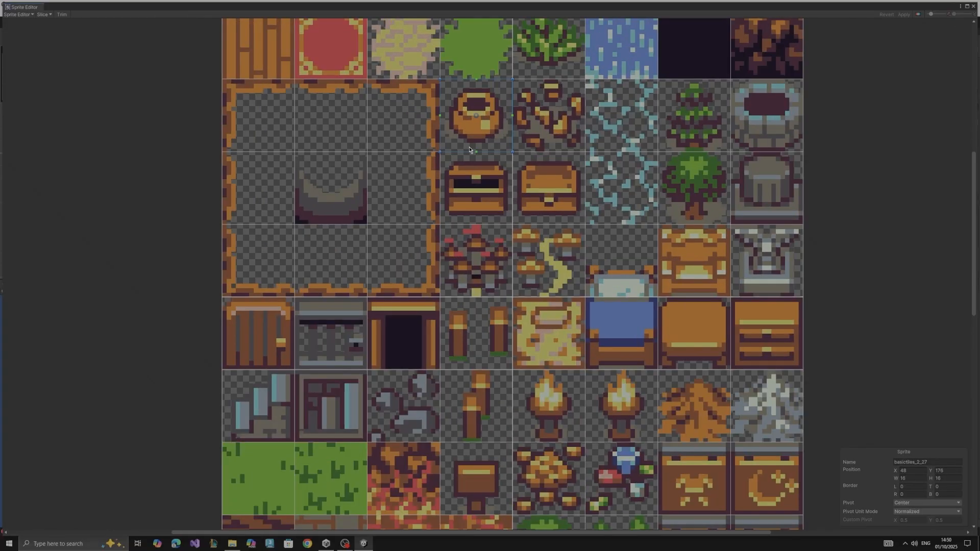
{"action": "scroll", "coordinate": [469, 157], "scroll_direction": "down", "scroll_amount": 2}
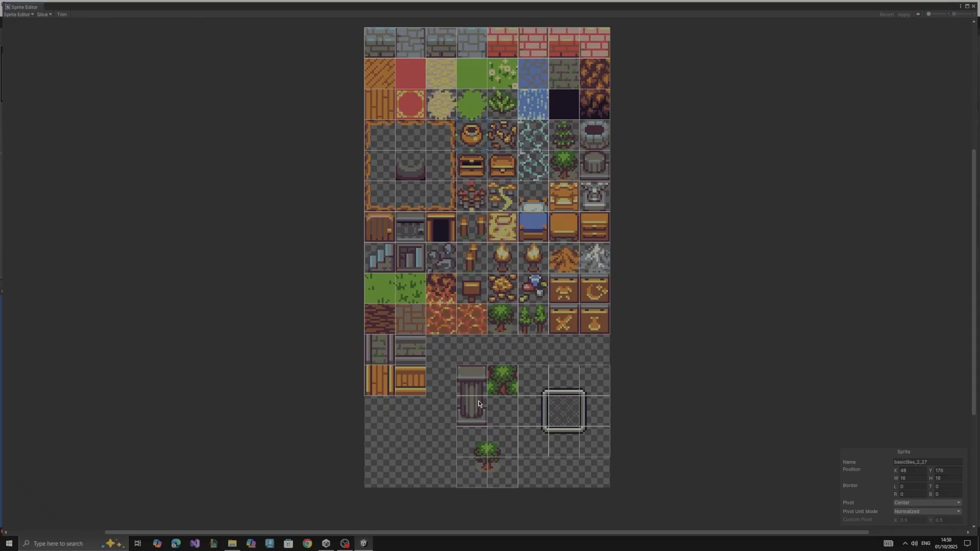
{"action": "left_click", "coordinate": [479, 381]}
{"action": "left_click", "coordinate": [501, 384]}
{"action": "left_click", "coordinate": [563, 416]}
{"action": "left_click", "coordinate": [501, 446]}
{"action": "left_click", "coordinate": [503, 471]}
{"action": "left_click", "coordinate": [475, 470]}
{"action": "left_click", "coordinate": [473, 449]}
{"action": "left_click", "coordinate": [478, 471]}
{"action": "left_click_drag", "start_coordinate": [471, 473], "coordinate": [474, 473]}
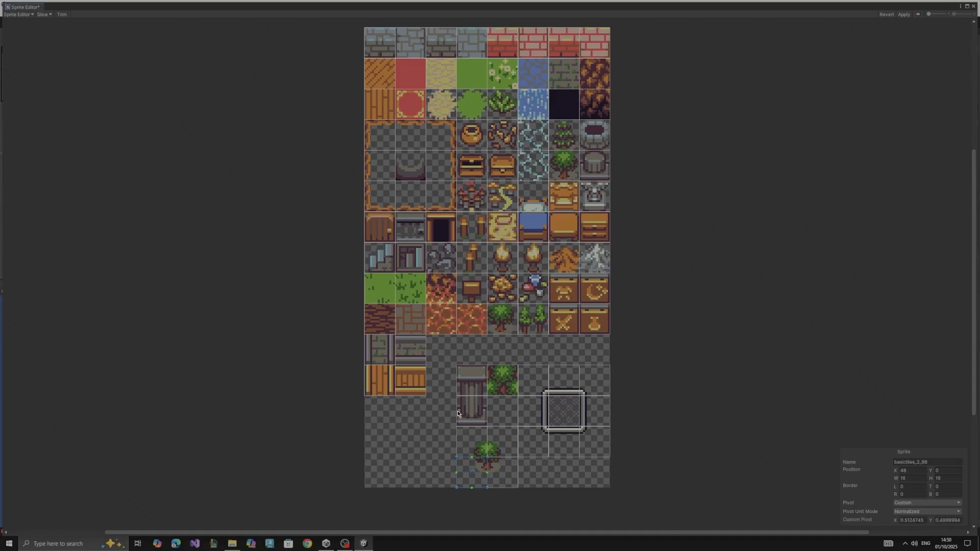
{"action": "key", "text": "ctrl+z"}
- Delete three of the four slices that split up the lone tree near the bottom of the sheet
{"action": "left_click", "coordinate": [509, 443]}
{"action": "key", "text": "Delete"}
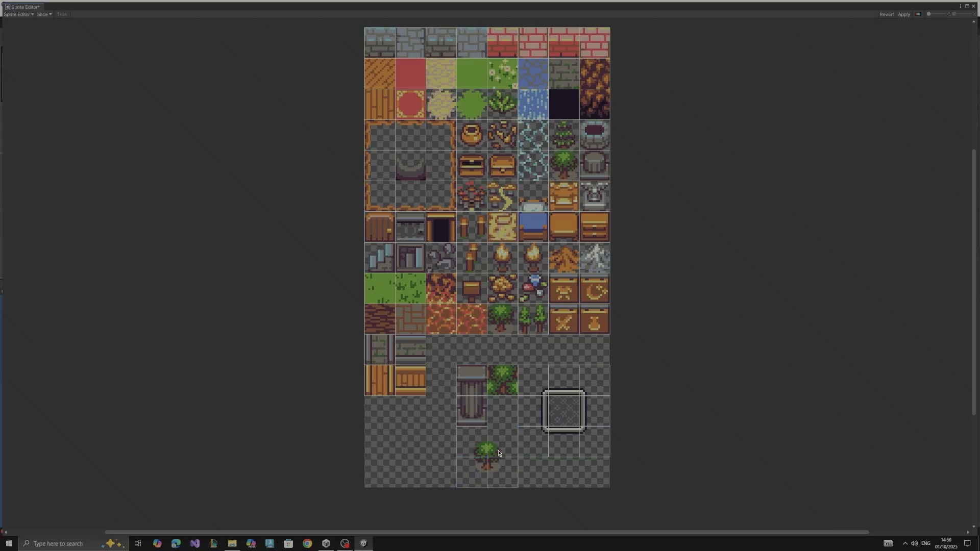
{"action": "left_click", "coordinate": [498, 468]}
{"action": "key", "text": "Delete"}
{"action": "left_click", "coordinate": [479, 454]}
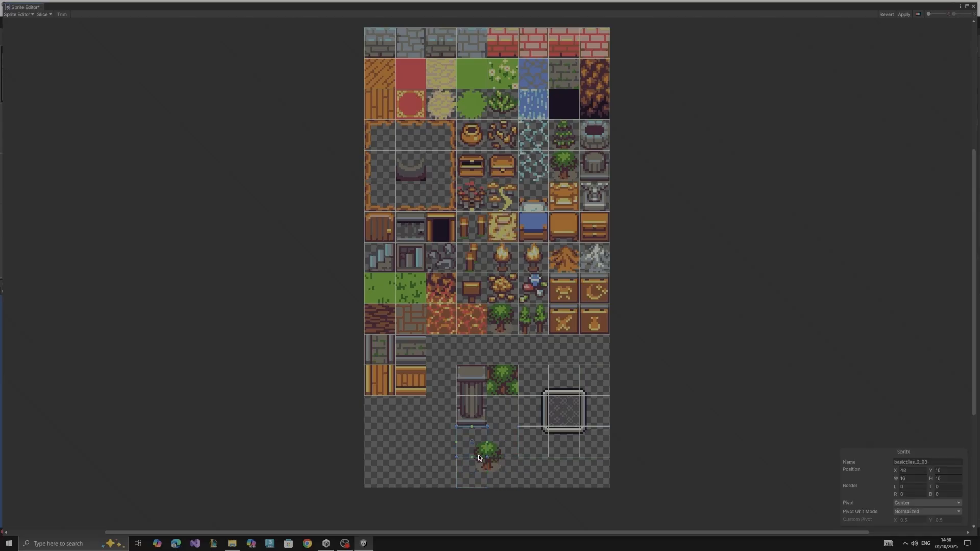
{"action": "key", "text": "Delete"}
- Resize the remaining slice to frame the whole lone tree, about 14 pixels wide, and apply it before closing the Sprite Editor
{"action": "left_click", "coordinate": [475, 476]}
{"action": "left_click_drag", "start_coordinate": [486, 457], "coordinate": [518, 442]}
{"action": "left_click_drag", "start_coordinate": [485, 487], "coordinate": [500, 451]}
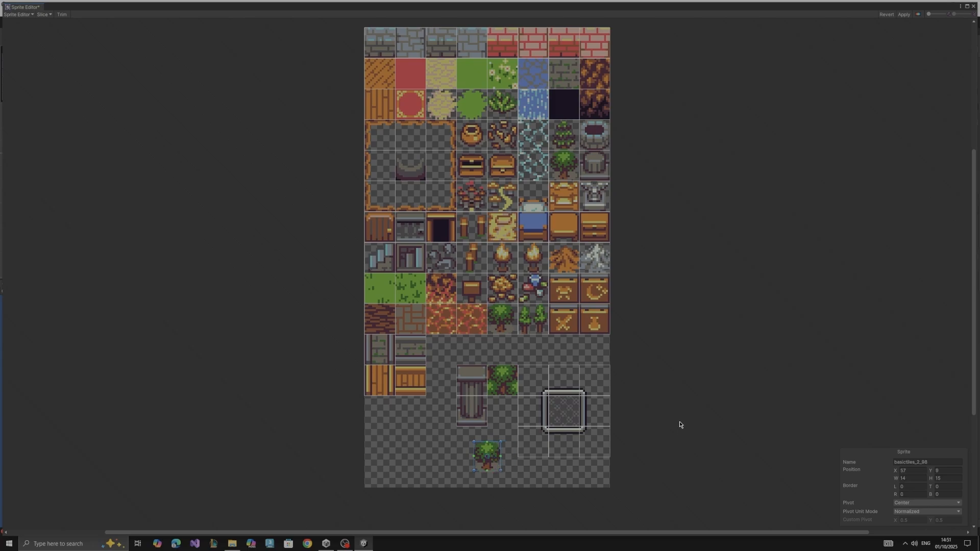
{"action": "left_click", "coordinate": [902, 14]}
{"action": "left_click", "coordinate": [419, 477]}
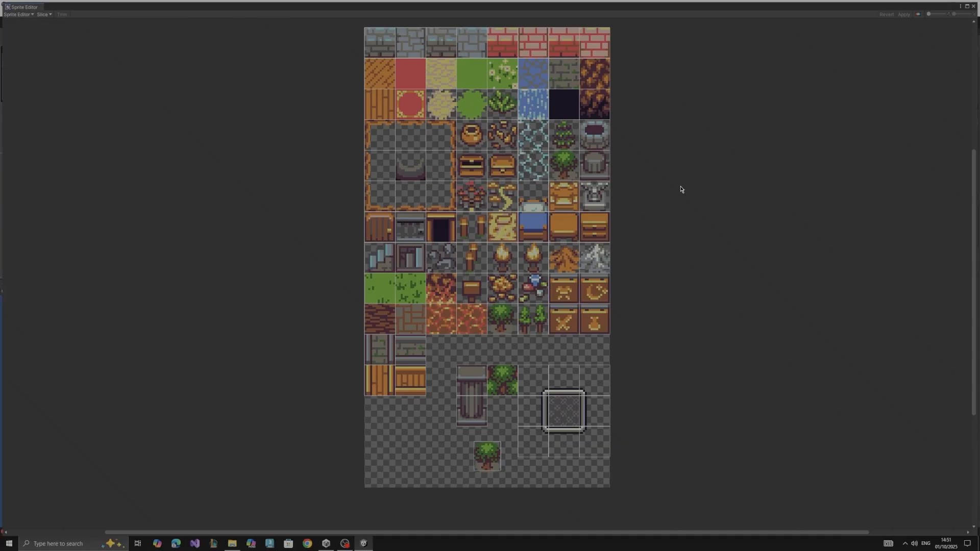
{"action": "left_click", "coordinate": [976, 7]}
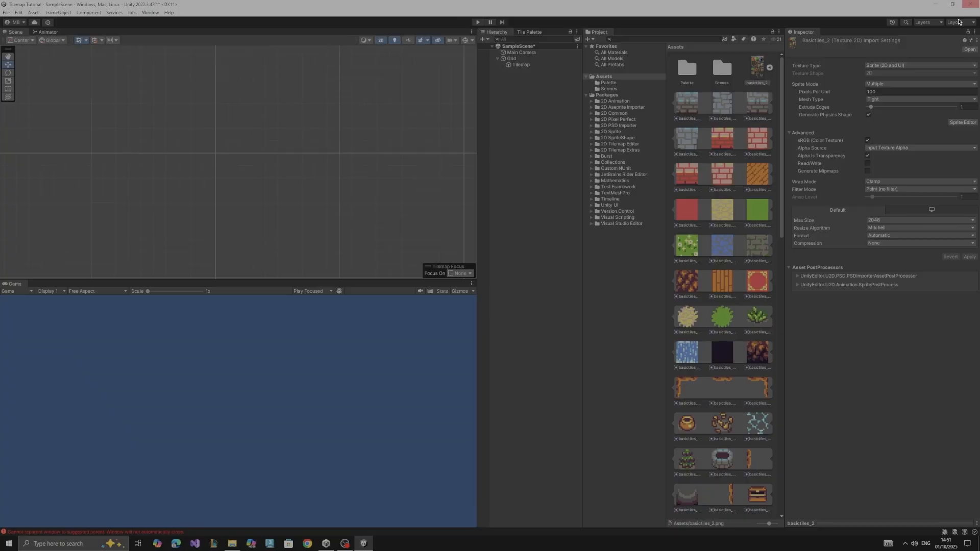
- Switch from the Hierarchy to the Tile Palette and check its list of available palettes
{"action": "left_click", "coordinate": [521, 58]}
{"action": "left_click", "coordinate": [521, 64]}
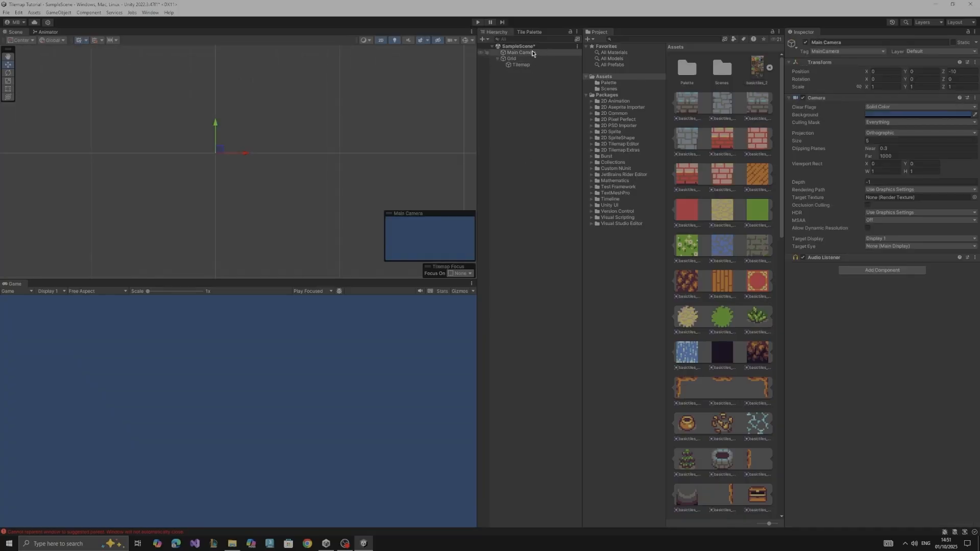
{"action": "left_click", "coordinate": [538, 157]}
{"action": "left_click", "coordinate": [531, 32]}
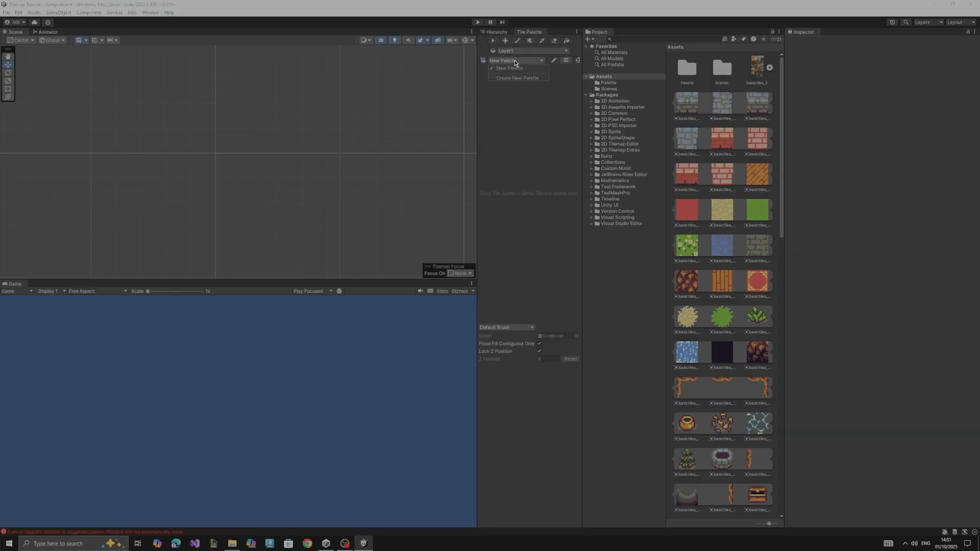
- Move the basictiles_2 sheet from Assets into the Palette folder and open that folder
{"action": "left_click", "coordinate": [769, 69]}
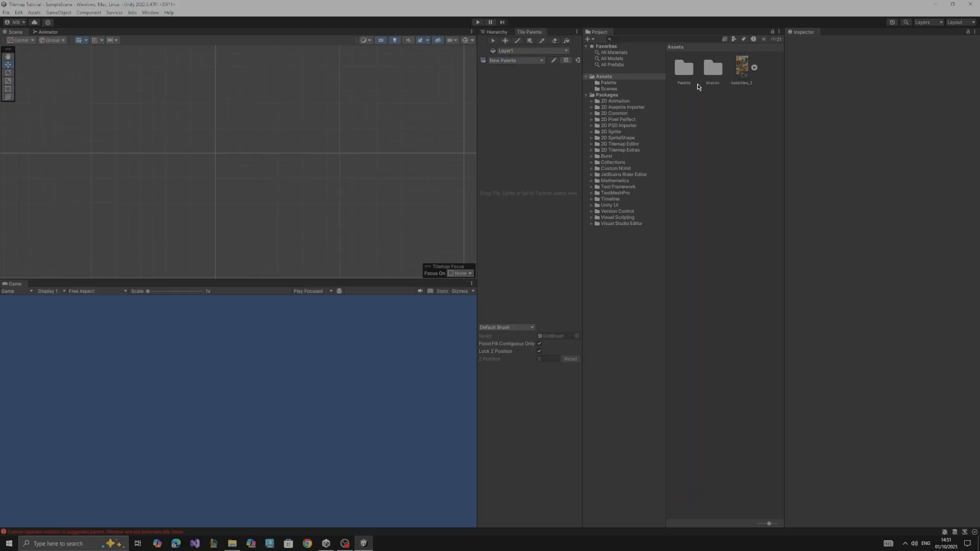
{"action": "double_click", "coordinate": [686, 71]}
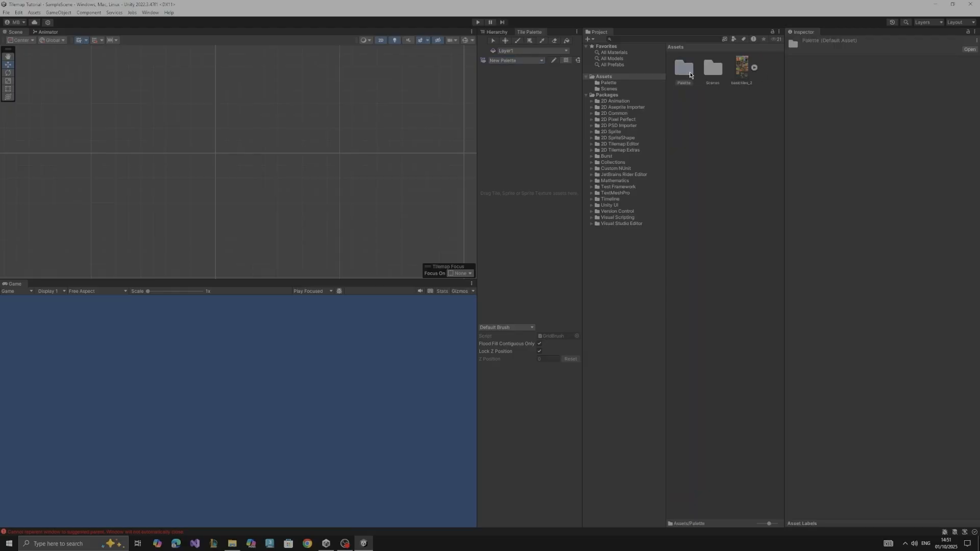
{"action": "left_click", "coordinate": [675, 47]}
{"action": "left_click_drag", "start_coordinate": [741, 69], "coordinate": [681, 74]}
{"action": "double_click", "coordinate": [684, 71]}
{"action": "left_click", "coordinate": [687, 70]}
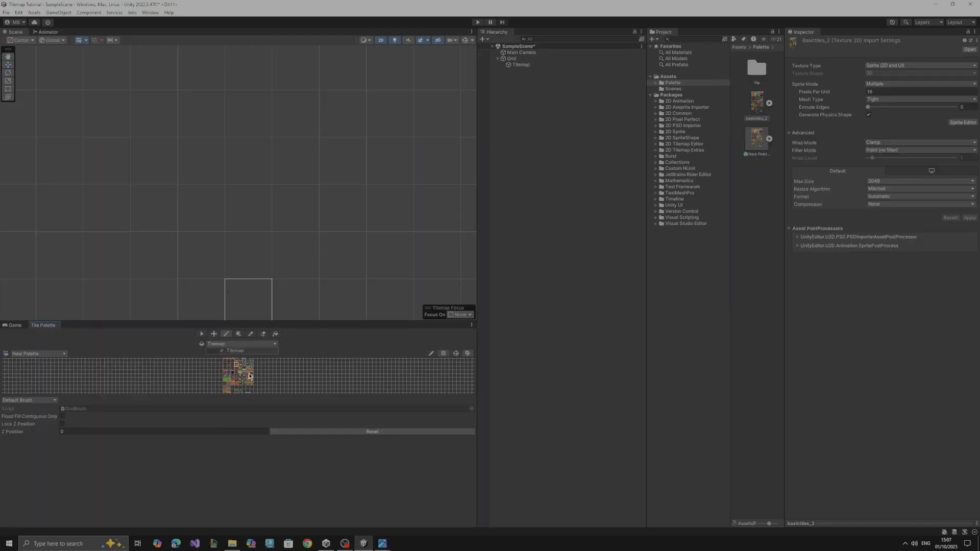
- Paint a 2 × 2 block of lava tiles from the palette onto the tilemap
{"action": "scroll", "coordinate": [249, 376], "scroll_direction": "up", "scroll_amount": 10}
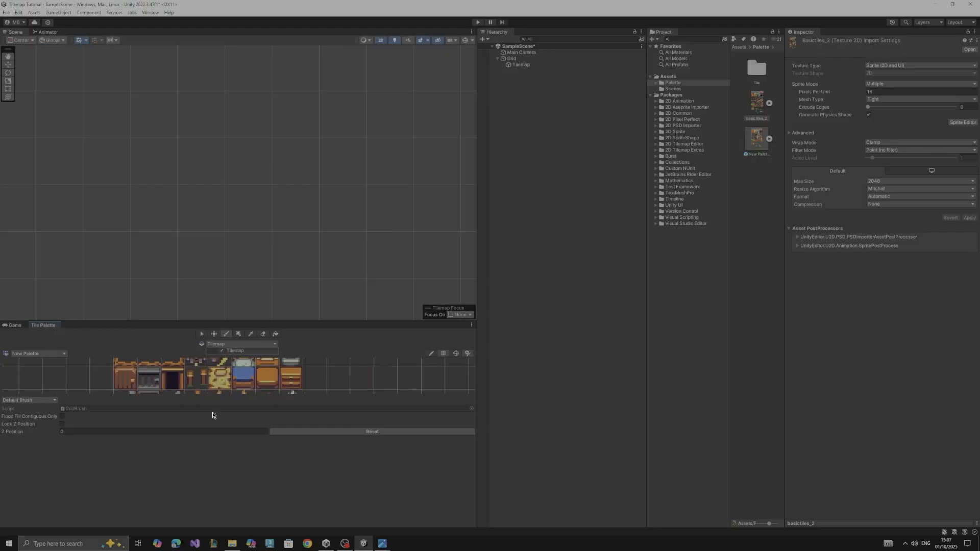
{"action": "scroll", "coordinate": [307, 377], "scroll_direction": "down", "scroll_amount": 5}
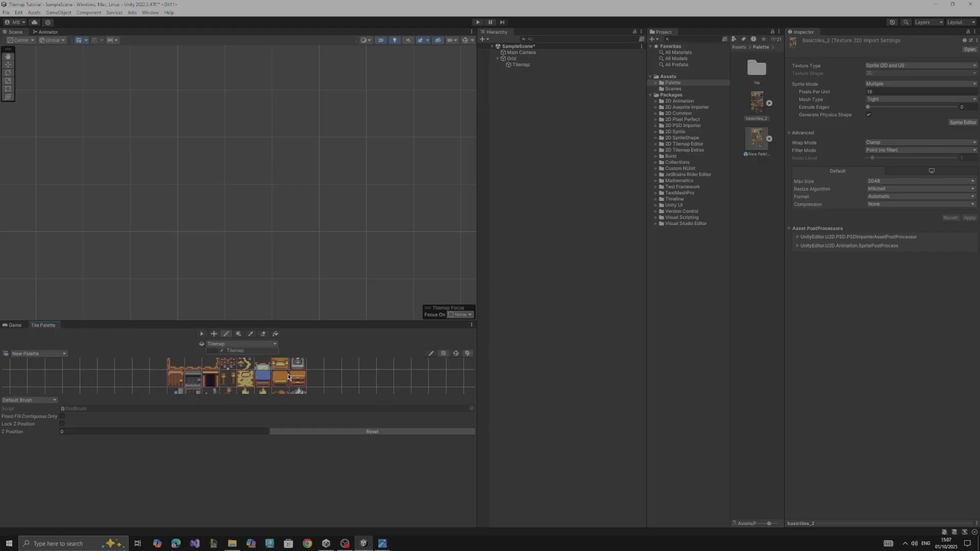
{"action": "middle_click_drag", "start_coordinate": [275, 375], "coordinate": [276, 398]}
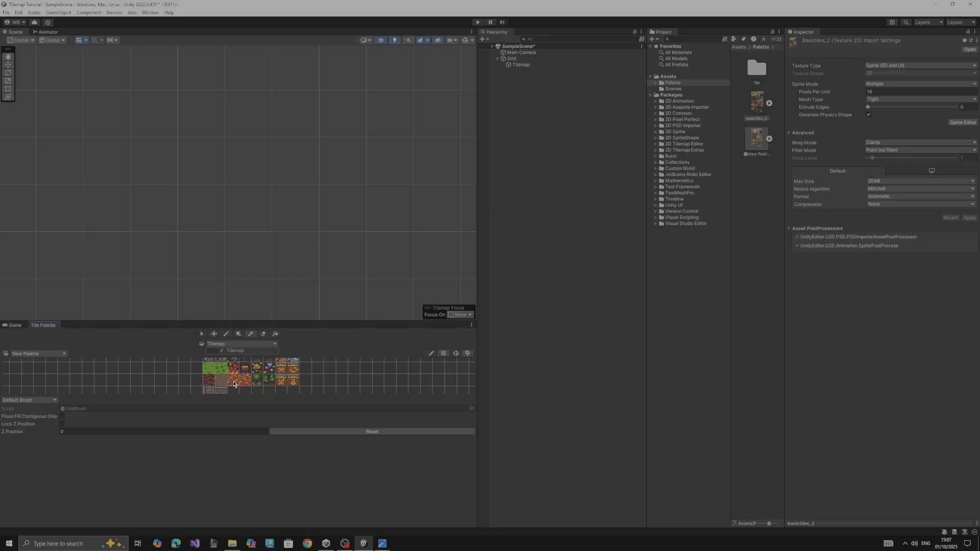
{"action": "left_click", "coordinate": [232, 379]}
{"action": "left_click", "coordinate": [281, 237]}
{"action": "mouse_move", "coordinate": [255, 241]}
{"action": "left_mouse_down"}
{"action": "mouse_move", "coordinate": [271, 251]}
{"action": "mouse_move", "coordinate": [291, 208]}
{"action": "mouse_move", "coordinate": [252, 216]}
{"action": "left_mouse_up"}
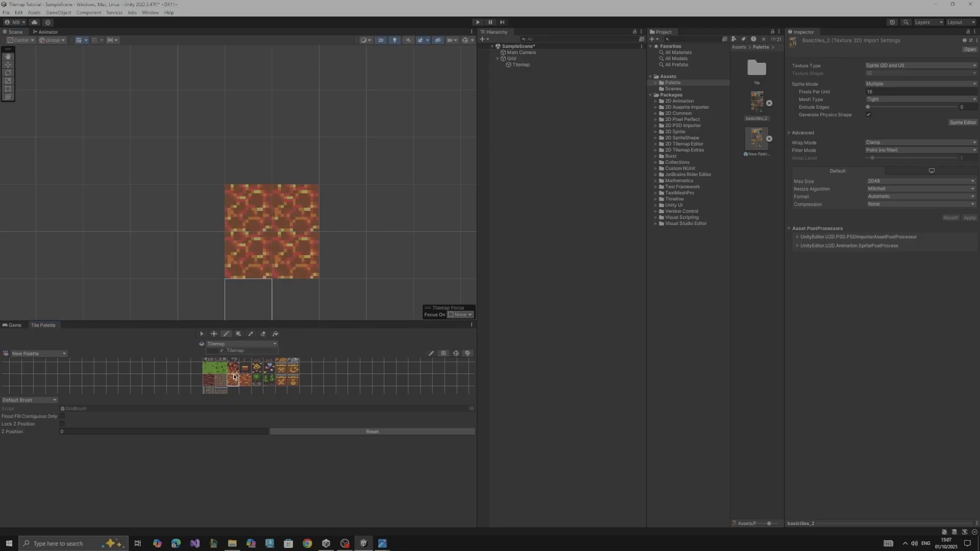
- Paint a three-tile strip of lava and trees above the lava block and a pair of grass tiles beside it
{"action": "left_click_drag", "start_coordinate": [248, 384], "coordinate": [270, 381]}
{"action": "left_click", "coordinate": [324, 151]}
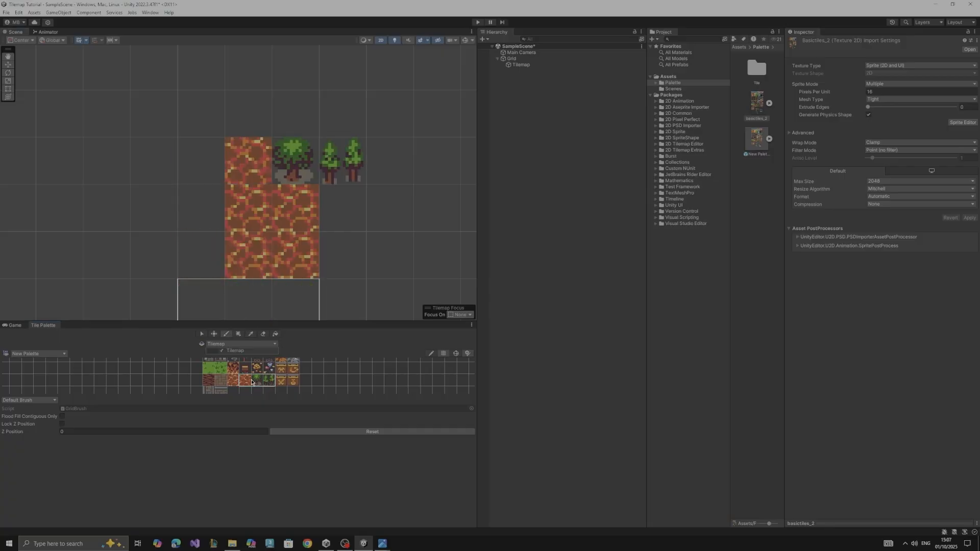
{"action": "scroll", "coordinate": [221, 374], "scroll_direction": "down", "scroll_amount": 3}
{"action": "left_click_drag", "start_coordinate": [221, 375], "coordinate": [210, 372]}
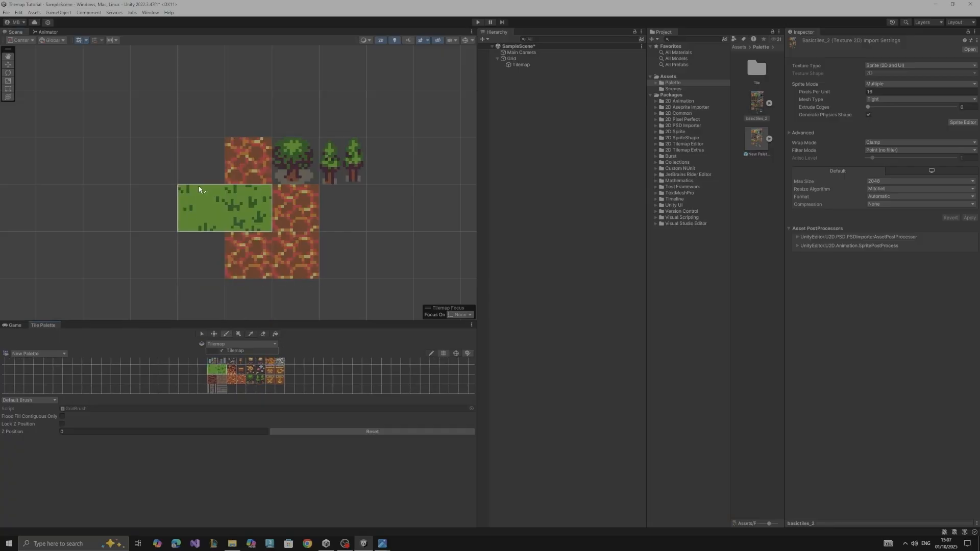
{"action": "left_click_drag", "start_coordinate": [158, 199], "coordinate": [261, 210]}
- Pick the row of four red brick tiles in the palette as the brush
{"action": "scroll", "coordinate": [262, 210], "scroll_direction": "down", "scroll_amount": 2}
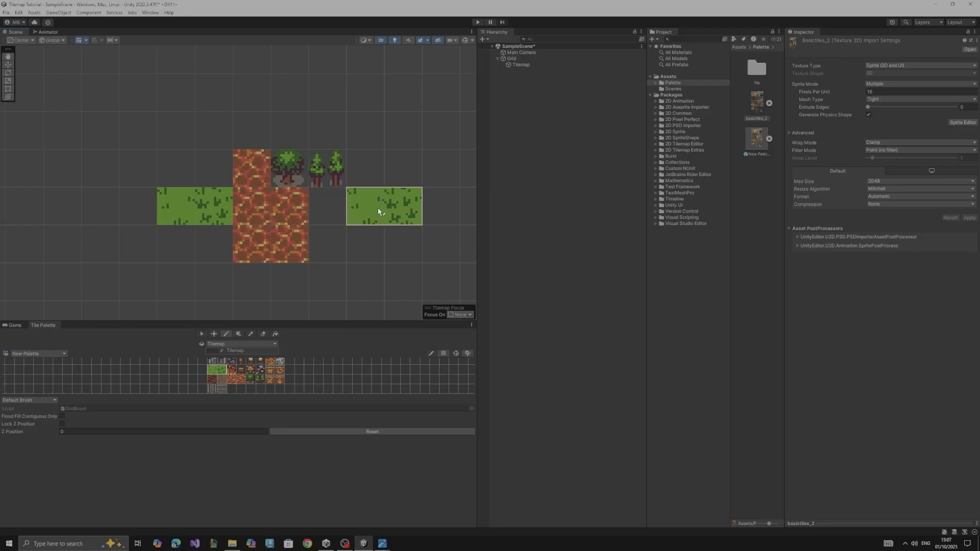
{"action": "scroll", "coordinate": [271, 369], "scroll_direction": "up", "scroll_amount": 2}
{"action": "scroll", "coordinate": [271, 370], "scroll_direction": "down", "scroll_amount": 2}
{"action": "middle_click_drag", "start_coordinate": [271, 370], "coordinate": [280, 405]}
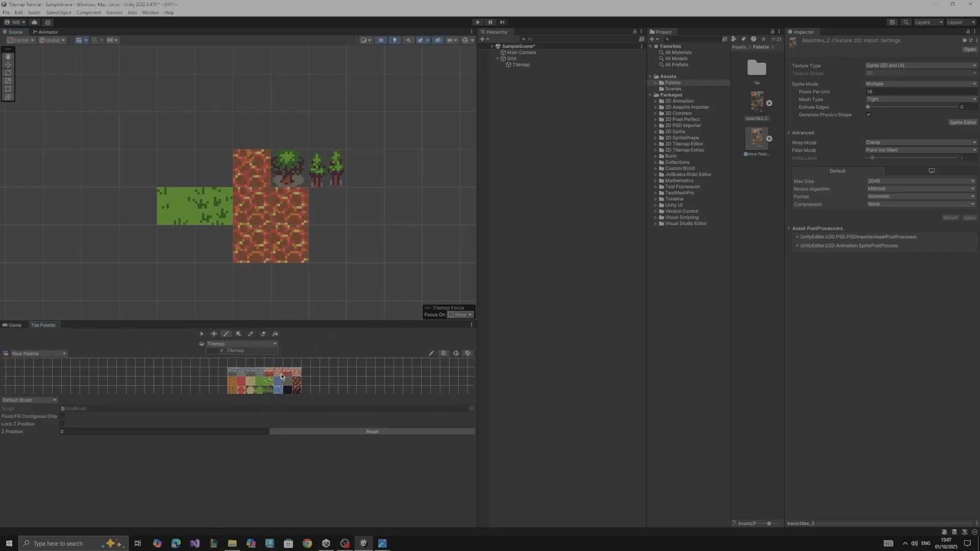
{"action": "left_click_drag", "start_coordinate": [268, 371], "coordinate": [299, 372]}
{"action": "scroll", "coordinate": [360, 214], "scroll_direction": "down", "scroll_amount": 3}
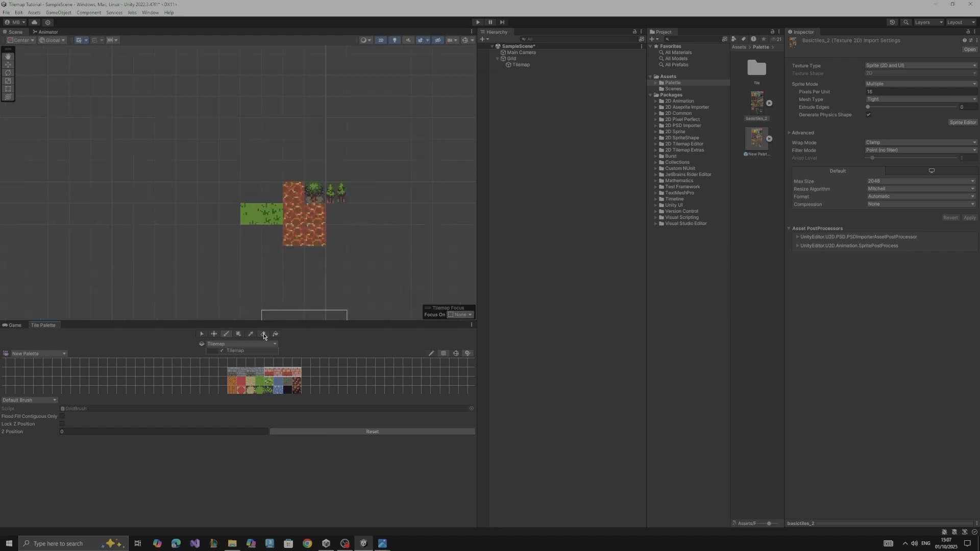
- Erase all the painted lava, grass and tree tiles from the tilemap
{"action": "left_click", "coordinate": [264, 335]}
{"action": "left_click_drag", "start_coordinate": [296, 214], "coordinate": [317, 214]}
{"action": "left_click", "coordinate": [328, 239]}
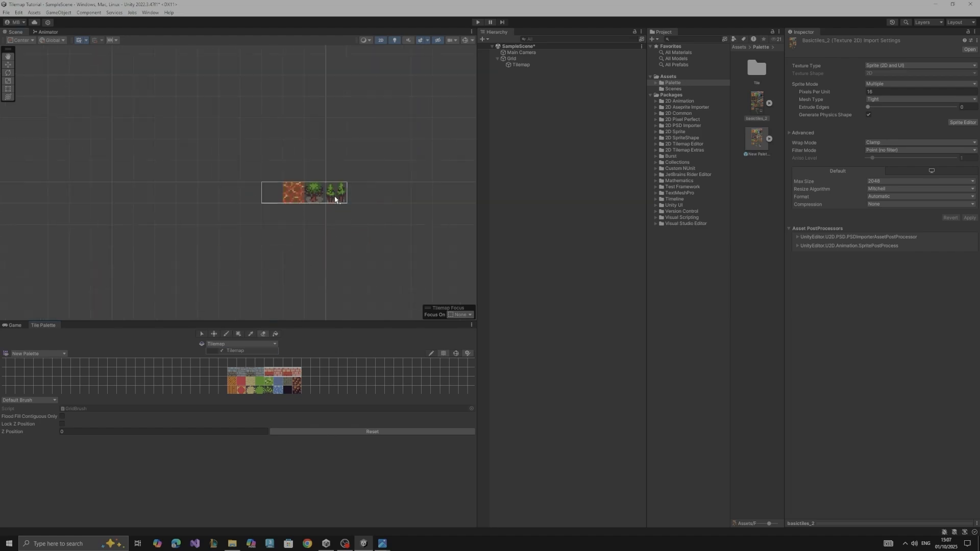
{"action": "left_click", "coordinate": [335, 199]}
- Paint a horizontal ground row of red brick tiles, 16 tiles long
{"action": "key", "text": "b"}
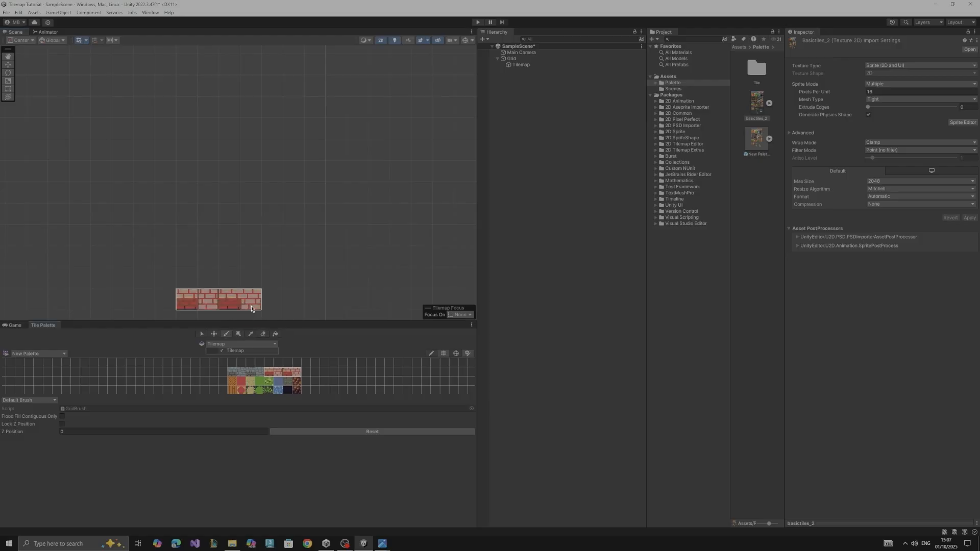
{"action": "mouse_move", "coordinate": [228, 166]}
{"action": "left_mouse_down"}
{"action": "mouse_move", "coordinate": [357, 164]}
{"action": "mouse_move", "coordinate": [401, 179]}
{"action": "left_mouse_up"}
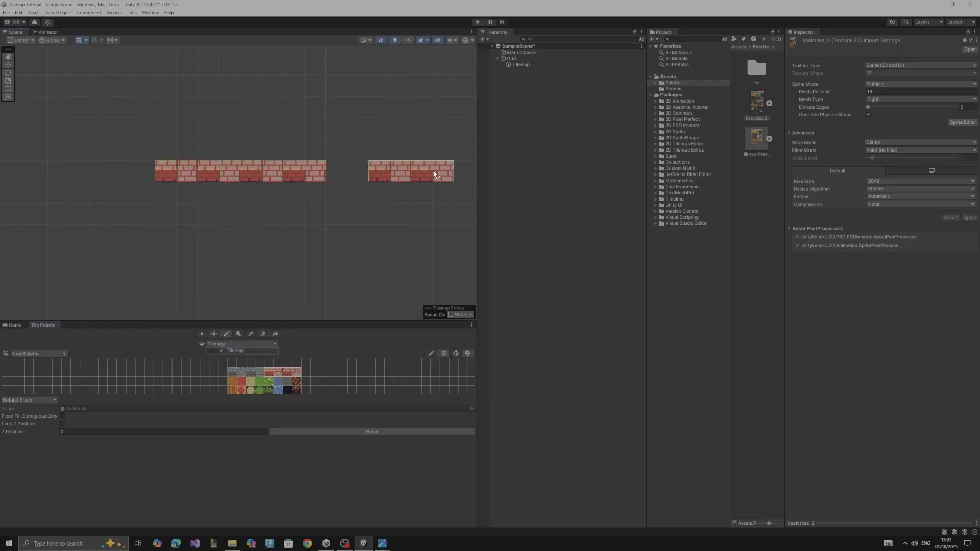
{"action": "left_click", "coordinate": [397, 174]}
{"action": "middle_click_drag", "start_coordinate": [408, 168], "coordinate": [352, 197]}
{"action": "left_click", "coordinate": [433, 200]}
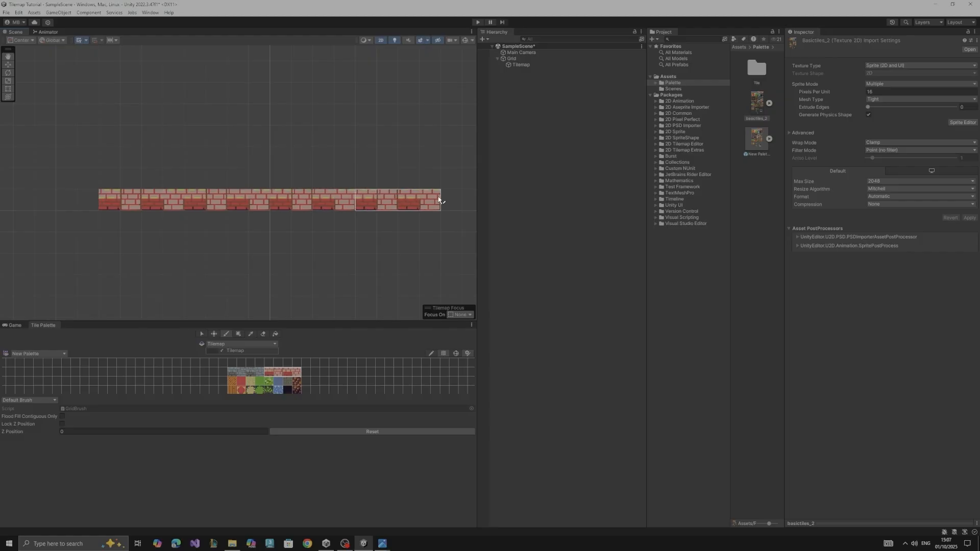
- Paint three four-tile brick platforms above the ground: two side by side and one higher between them
{"action": "middle_click_drag", "start_coordinate": [419, 179], "coordinate": [381, 234]}
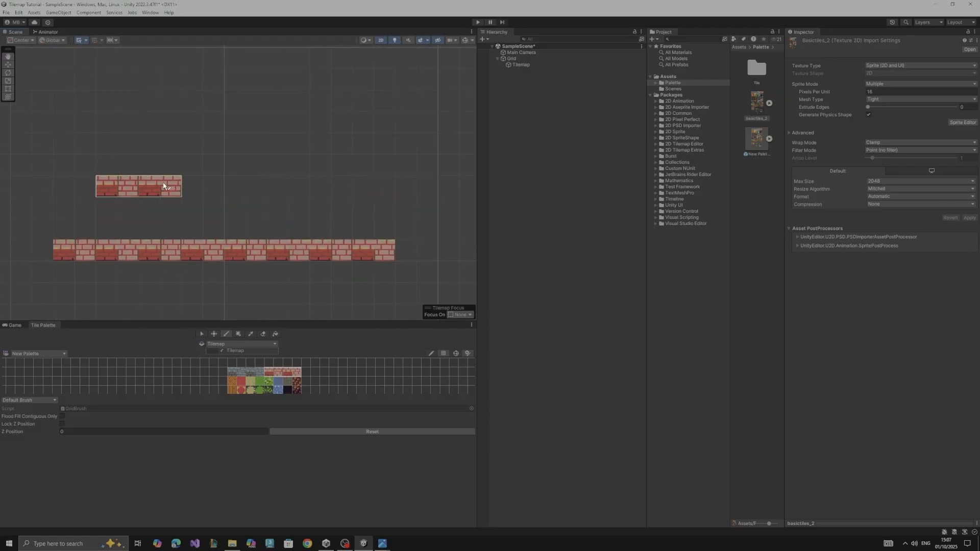
{"action": "left_click", "coordinate": [166, 187]}
{"action": "left_click", "coordinate": [347, 188]}
{"action": "middle_click_drag", "start_coordinate": [257, 198], "coordinate": [283, 235]}
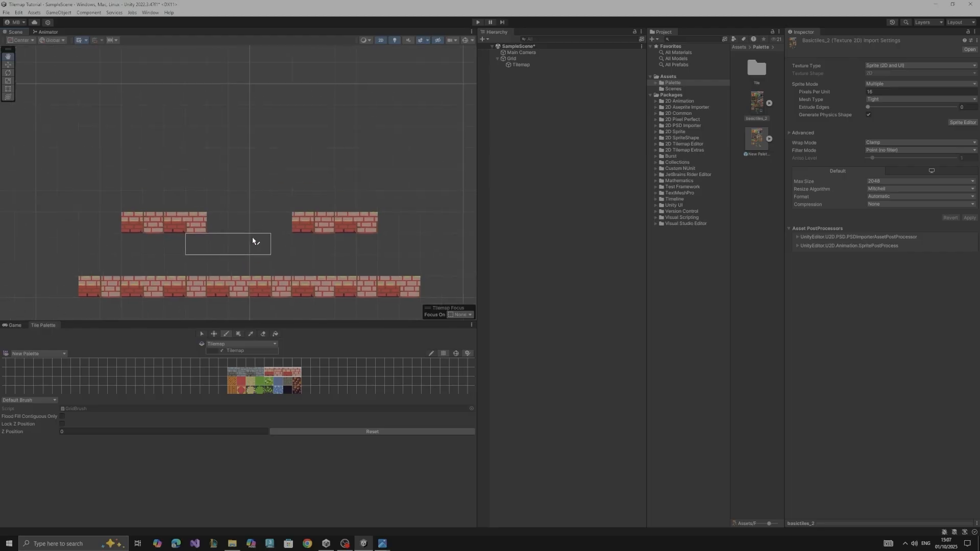
{"action": "left_click", "coordinate": [276, 164]}
- Paint two brick platforms at the top of the level, eight tiles long on the left and seven on the right
{"action": "scroll", "coordinate": [306, 258], "scroll_direction": "down", "scroll_amount": 5}
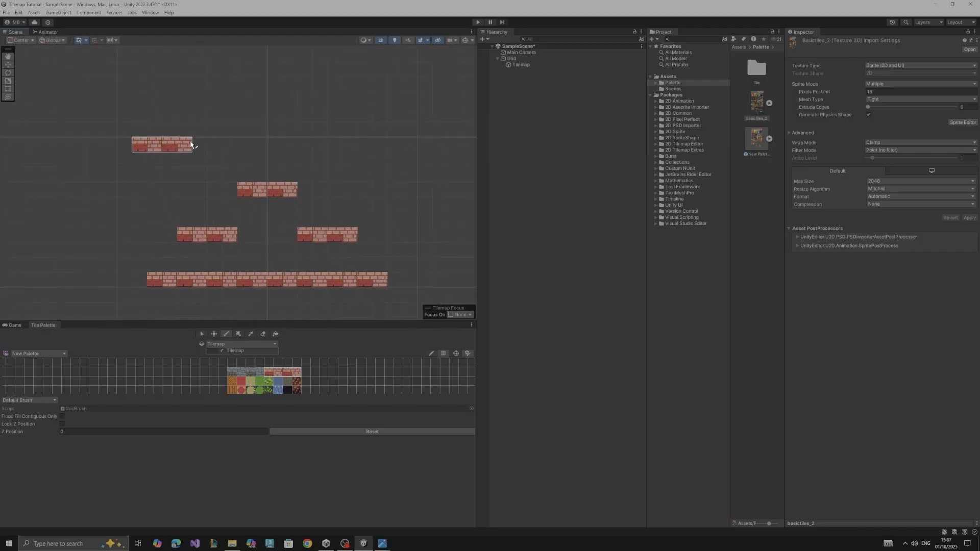
{"action": "mouse_move", "coordinate": [195, 148]}
{"action": "left_mouse_down"}
{"action": "mouse_move", "coordinate": [271, 163]}
{"action": "mouse_move", "coordinate": [257, 161]}
{"action": "left_mouse_up"}
{"action": "left_click", "coordinate": [263, 333]}
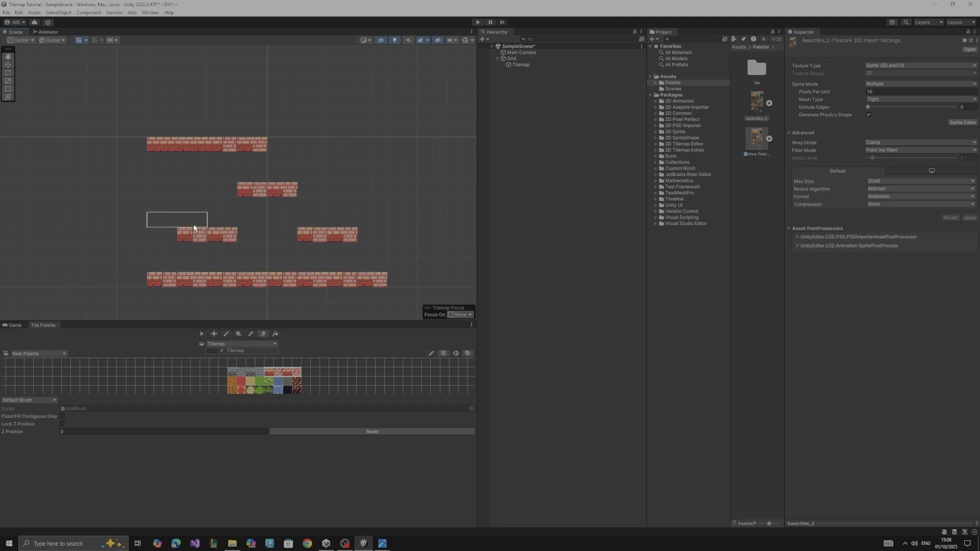
{"action": "scroll", "coordinate": [286, 210], "scroll_direction": "down", "scroll_amount": 2}
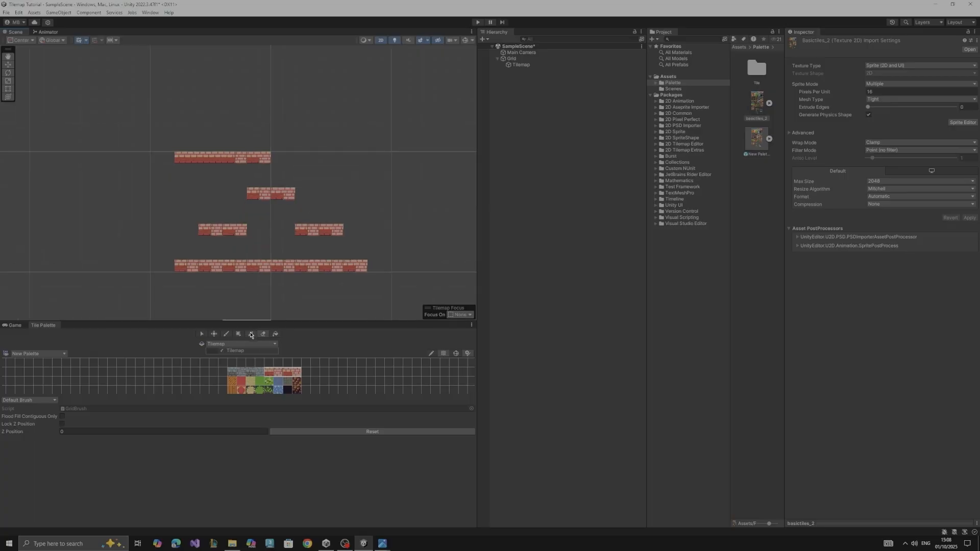
{"action": "left_click", "coordinate": [227, 335]}
{"action": "left_click", "coordinate": [345, 161]}
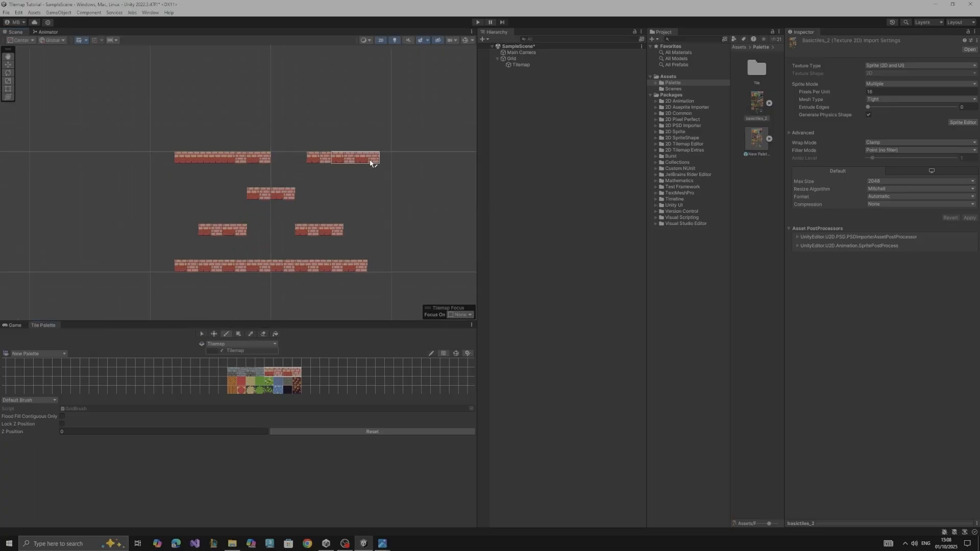
{"action": "left_click", "coordinate": [387, 161]}
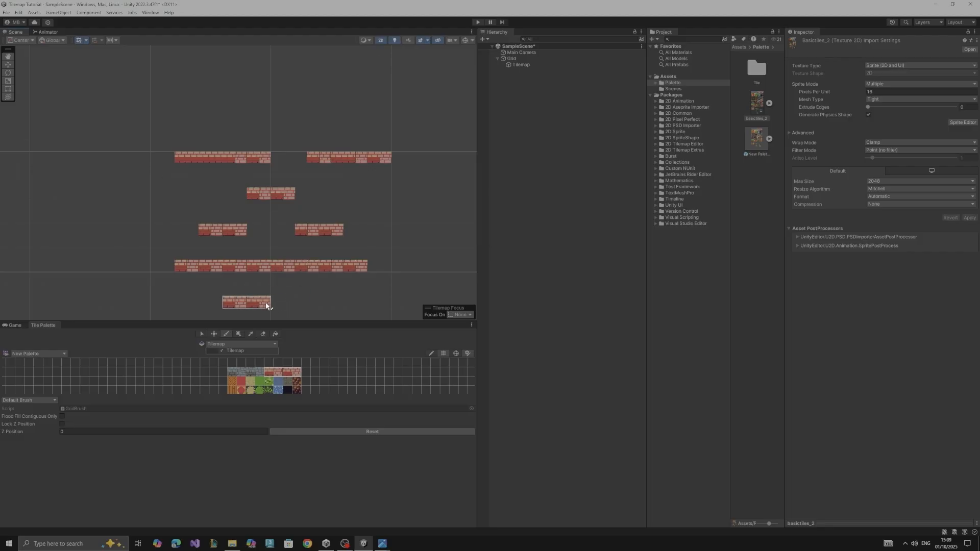
{"action": "left_click", "coordinate": [80, 40]}
{"action": "scroll", "coordinate": [167, 148], "scroll_direction": "down", "scroll_amount": 4}
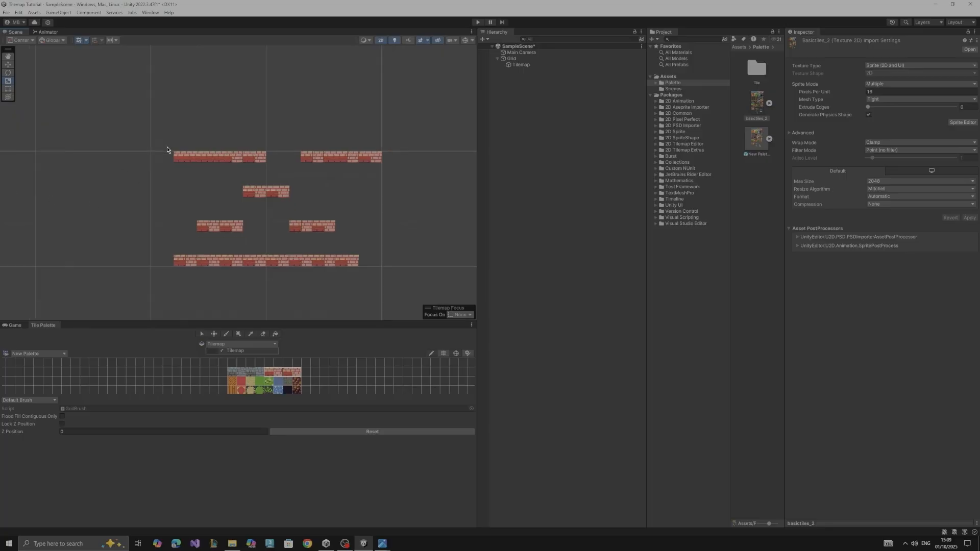
- Paint a grey stone outline to the right of the brick platforms, with a two-tile-wide vertical wall, a stepped diagonal edge and a closing top row
{"action": "scroll", "coordinate": [270, 234], "scroll_direction": "up", "scroll_amount": 2}
{"action": "scroll", "coordinate": [270, 234], "scroll_direction": "up", "scroll_amount": 2}
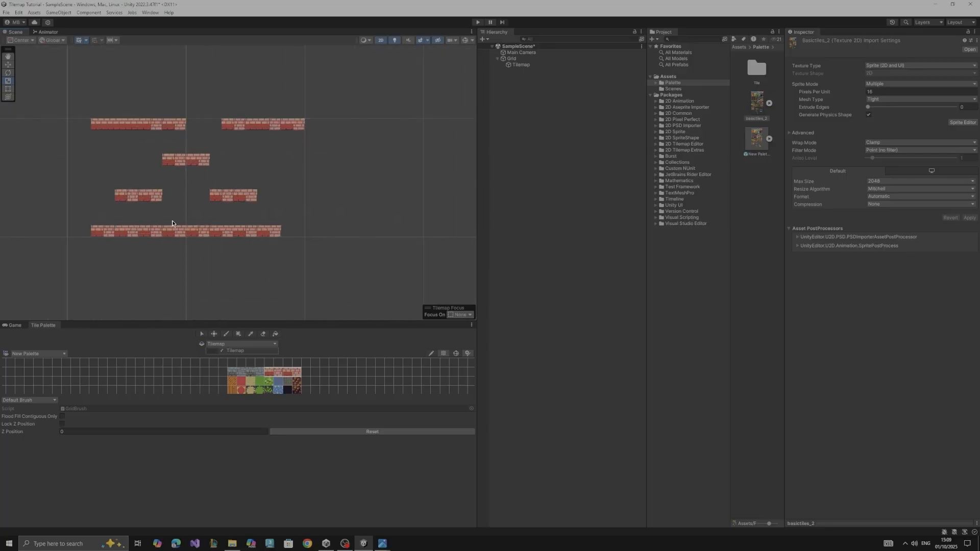
{"action": "middle_click_drag", "start_coordinate": [162, 237], "coordinate": [306, 210]}
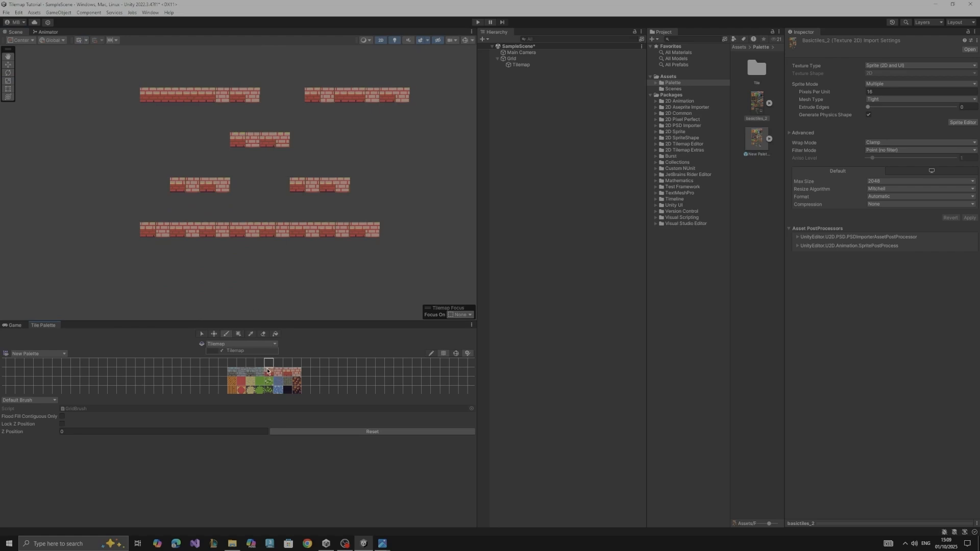
{"action": "left_click", "coordinate": [260, 374]}
{"action": "middle_click_drag", "start_coordinate": [390, 209], "coordinate": [317, 248]}
{"action": "scroll", "coordinate": [316, 248], "scroll_direction": "up", "scroll_amount": 1}
{"action": "mouse_move", "coordinate": [314, 273]}
{"action": "left_mouse_down"}
{"action": "mouse_move", "coordinate": [323, 149]}
{"action": "mouse_move", "coordinate": [333, 272]}
{"action": "mouse_move", "coordinate": [438, 176]}
{"action": "left_mouse_up"}
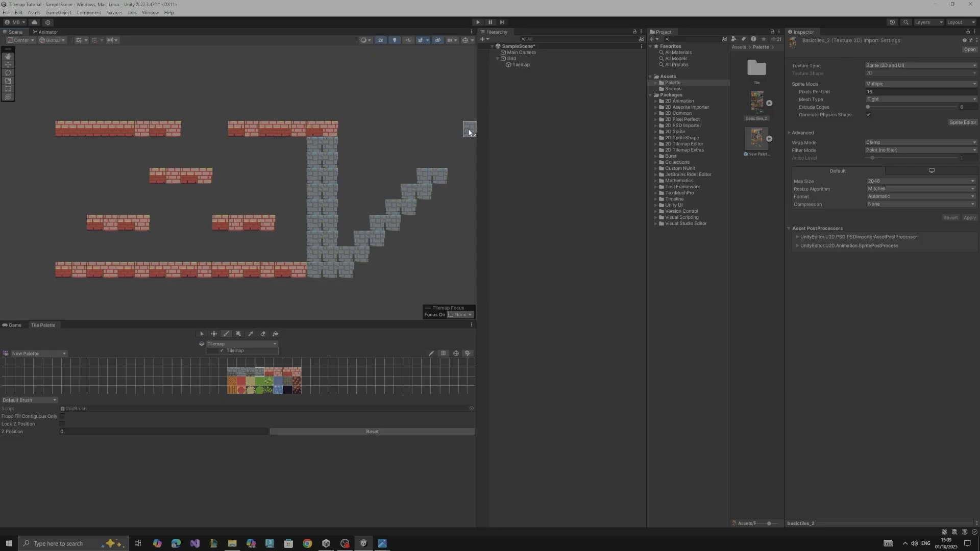
{"action": "middle_click_drag", "start_coordinate": [427, 169], "coordinate": [400, 178]}
{"action": "left_click_drag", "start_coordinate": [404, 150], "coordinate": [315, 153]}
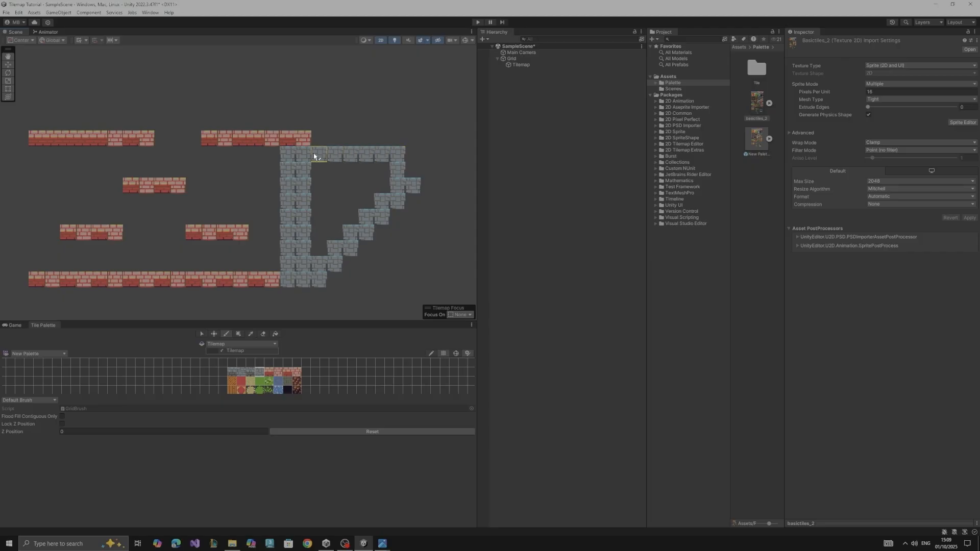
- Flood-fill the interior of the stone outline with the grey stone tile
{"action": "left_click", "coordinate": [276, 334]}
{"action": "left_click", "coordinate": [342, 201]}
{"action": "middle_click_drag", "start_coordinate": [218, 223], "coordinate": [296, 189]}
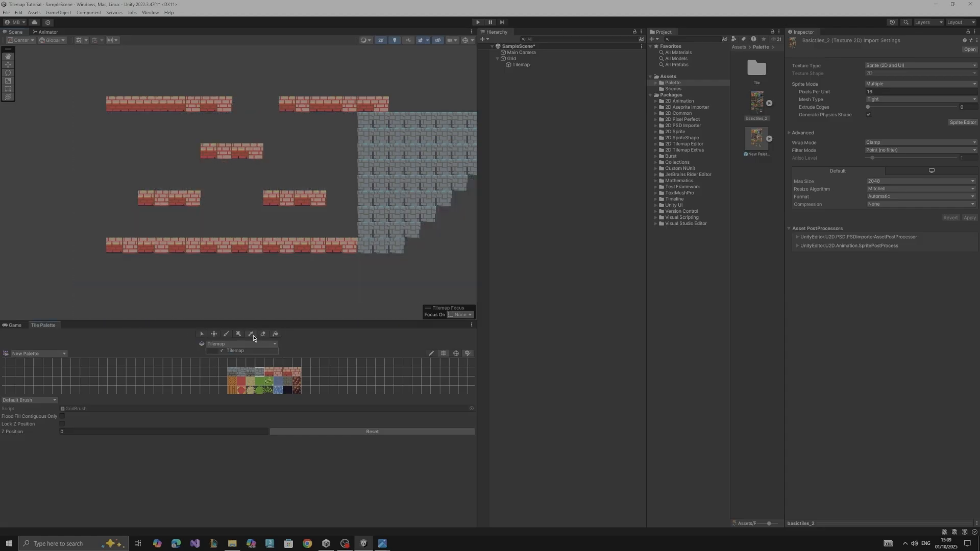
- Paint a one-tile-wide grey stone wall upward from the ground row's left end, stepping inward above the upper platforms
{"action": "left_click", "coordinate": [226, 334]}
{"action": "middle_click_drag", "start_coordinate": [160, 214], "coordinate": [244, 226]}
{"action": "scroll", "coordinate": [232, 245], "scroll_direction": "down", "scroll_amount": 3}
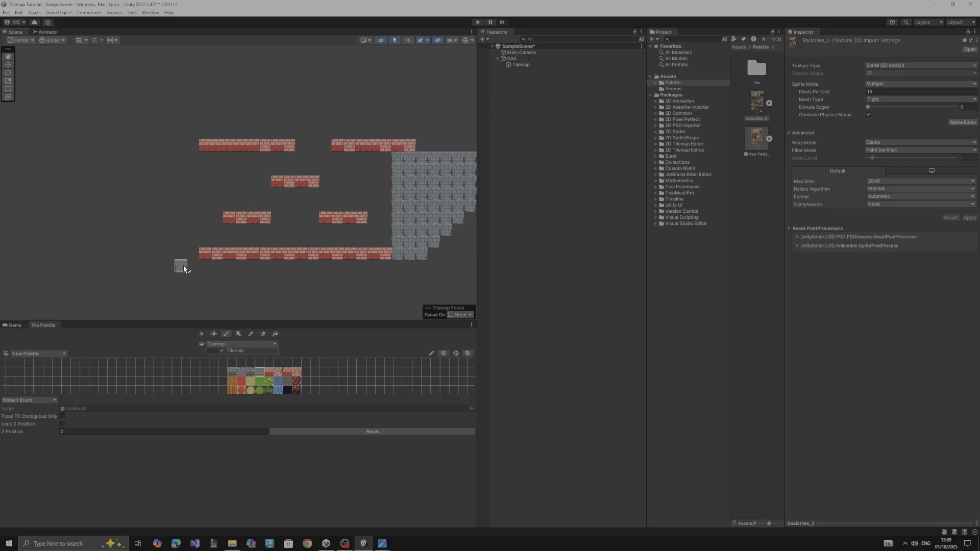
{"action": "left_click_drag", "start_coordinate": [194, 256], "coordinate": [204, 65]}
{"action": "middle_click_drag", "start_coordinate": [203, 64], "coordinate": [181, 213]}
{"action": "mouse_move", "coordinate": [181, 210]}
{"action": "left_mouse_down"}
{"action": "mouse_move", "coordinate": [185, 170]}
{"action": "mouse_move", "coordinate": [243, 70]}
{"action": "mouse_move", "coordinate": [264, 55]}
{"action": "left_mouse_up"}
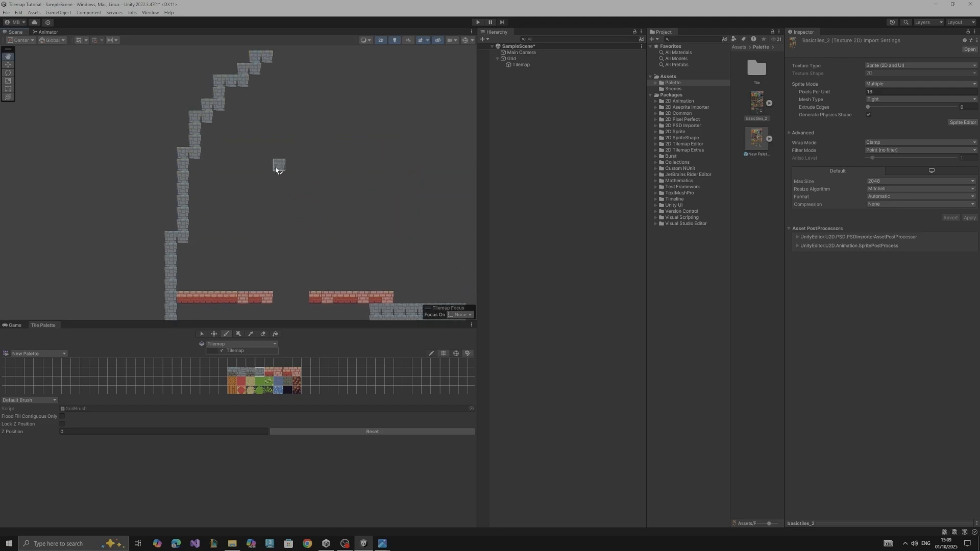
- Paint a stepped grey stone wall rising and leaning outward from the right end of the upper-right brick platform
{"action": "scroll", "coordinate": [357, 215], "scroll_direction": "down", "scroll_amount": 2}
{"action": "left_click_drag", "start_coordinate": [385, 264], "coordinate": [447, 72]}
{"action": "scroll", "coordinate": [310, 259], "scroll_direction": "down", "scroll_amount": 1}
{"action": "scroll", "coordinate": [310, 258], "scroll_direction": "up", "scroll_amount": 2}
{"action": "middle_click_drag", "start_coordinate": [304, 264], "coordinate": [317, 198]}
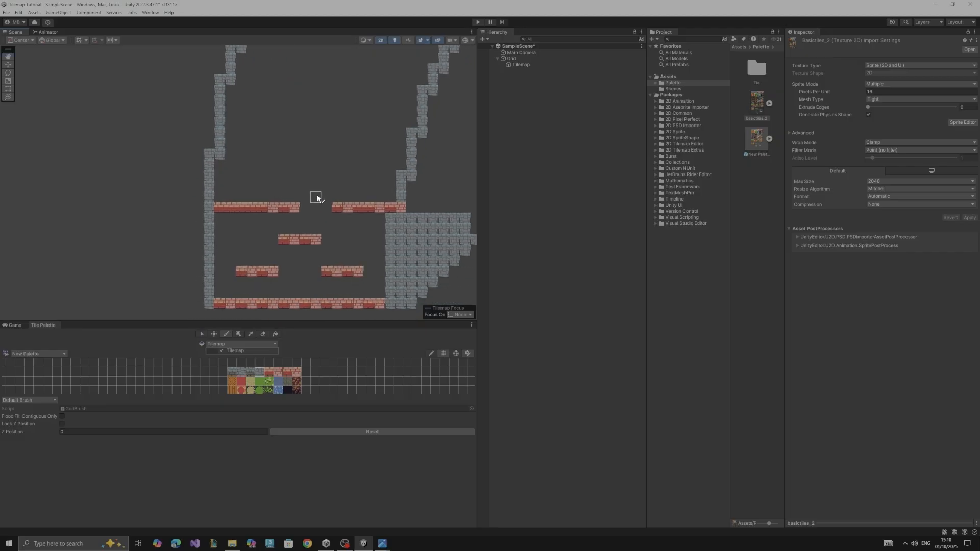
- Place flame tiles on the outer ends of both upper platforms, on the lower-right platform and near the middle of the ground row
{"action": "scroll", "coordinate": [265, 392], "scroll_direction": "up", "scroll_amount": 5}
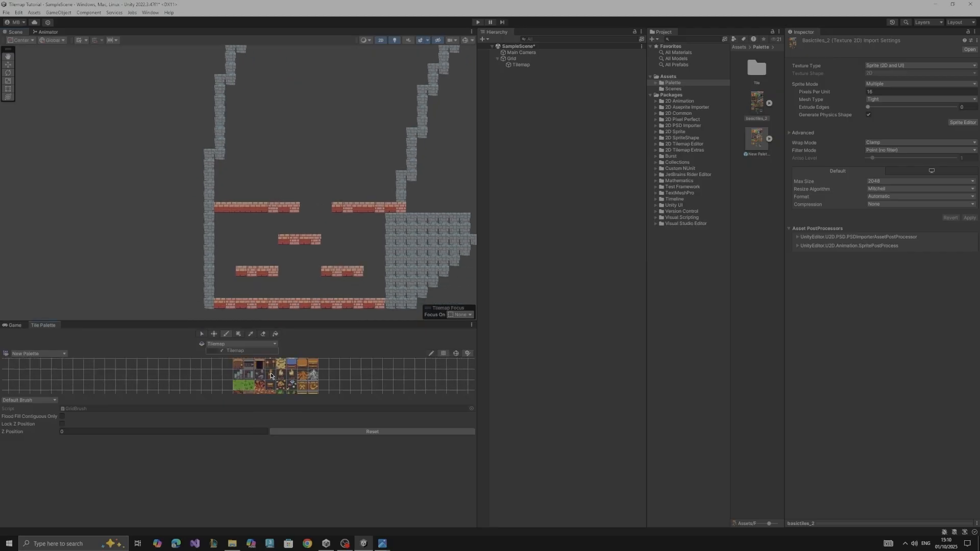
{"action": "left_click", "coordinate": [282, 369]}
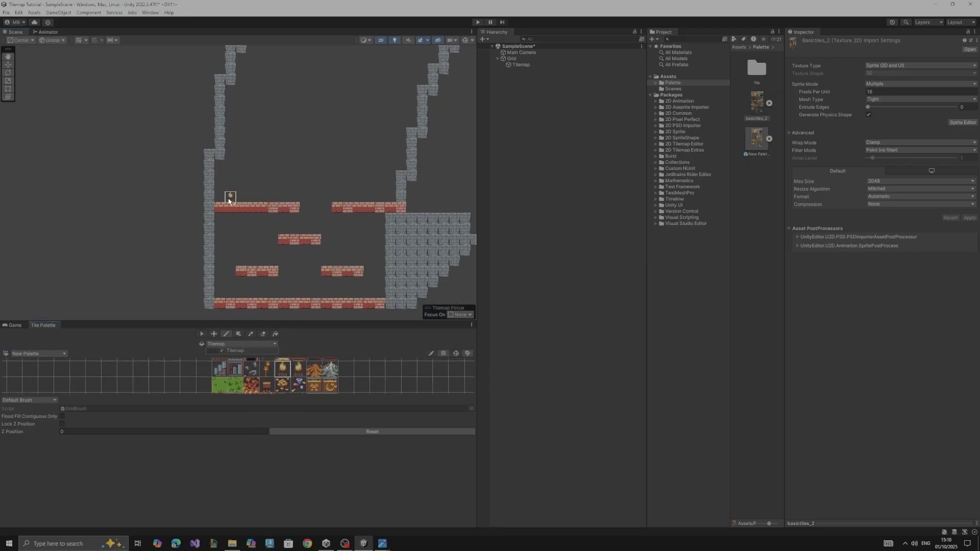
{"action": "left_click", "coordinate": [220, 196]}
{"action": "left_click", "coordinate": [390, 197]}
{"action": "left_click", "coordinate": [326, 262]}
{"action": "left_click", "coordinate": [296, 293]}
{"action": "middle_click_drag", "start_coordinate": [338, 272], "coordinate": [365, 213]}
{"action": "scroll", "coordinate": [346, 174], "scroll_direction": "up", "scroll_amount": 6}
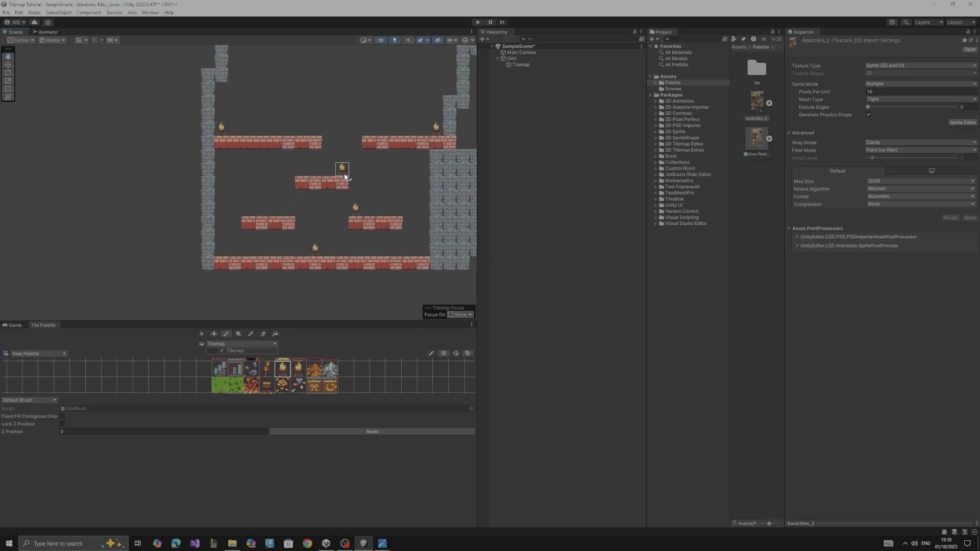
- Paint lava tiles over one tile each of the middle platform, upper-right platform and upper left wall, plus a five-tile stretch of the left wall
{"action": "scroll", "coordinate": [347, 174], "scroll_direction": "down", "scroll_amount": 4}
{"action": "middle_click_drag", "start_coordinate": [346, 175], "coordinate": [297, 195]}
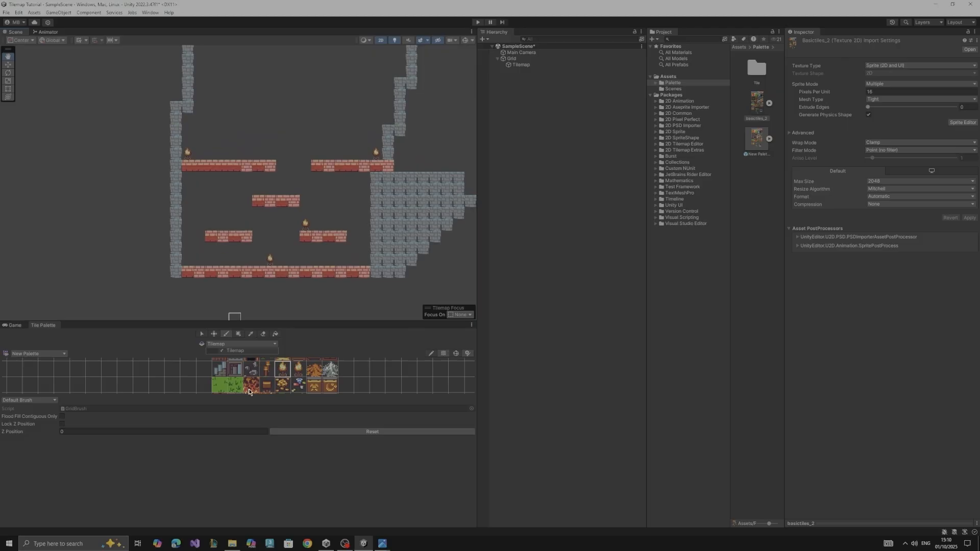
{"action": "middle_click_drag", "start_coordinate": [253, 376], "coordinate": [252, 345]}
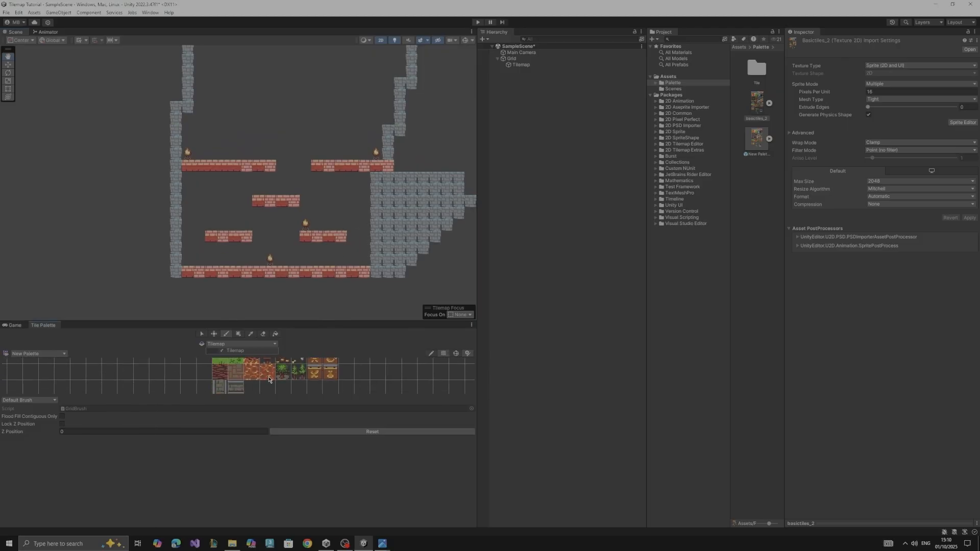
{"action": "left_click", "coordinate": [269, 379]}
{"action": "left_click", "coordinate": [282, 201]}
{"action": "left_click", "coordinate": [318, 167]}
{"action": "left_click", "coordinate": [187, 94]}
{"action": "left_click_drag", "start_coordinate": [175, 152], "coordinate": [176, 202]}
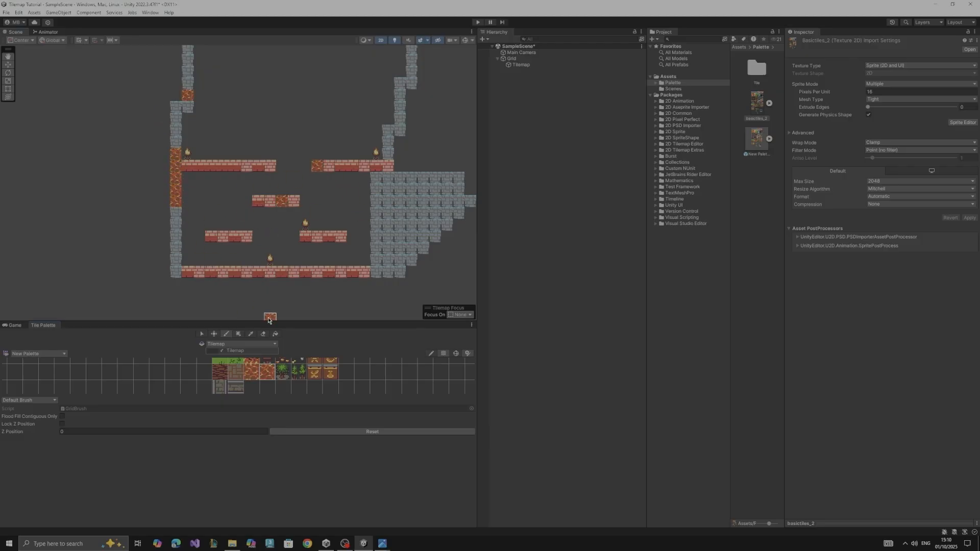
- Paint lava tiles at the bottom-left corner, along part of the ground row and in a winding vein through the stone block
{"action": "mouse_move", "coordinate": [175, 248]}
{"action": "left_mouse_down"}
{"action": "mouse_move", "coordinate": [175, 269]}
{"action": "mouse_move", "coordinate": [253, 271]}
{"action": "left_mouse_up"}
{"action": "mouse_move", "coordinate": [388, 263]}
{"action": "left_mouse_down"}
{"action": "mouse_move", "coordinate": [431, 214]}
{"action": "mouse_move", "coordinate": [415, 188]}
{"action": "mouse_move", "coordinate": [388, 189]}
{"action": "left_mouse_up"}
{"action": "scroll", "coordinate": [317, 193], "scroll_direction": "down", "scroll_amount": 6}
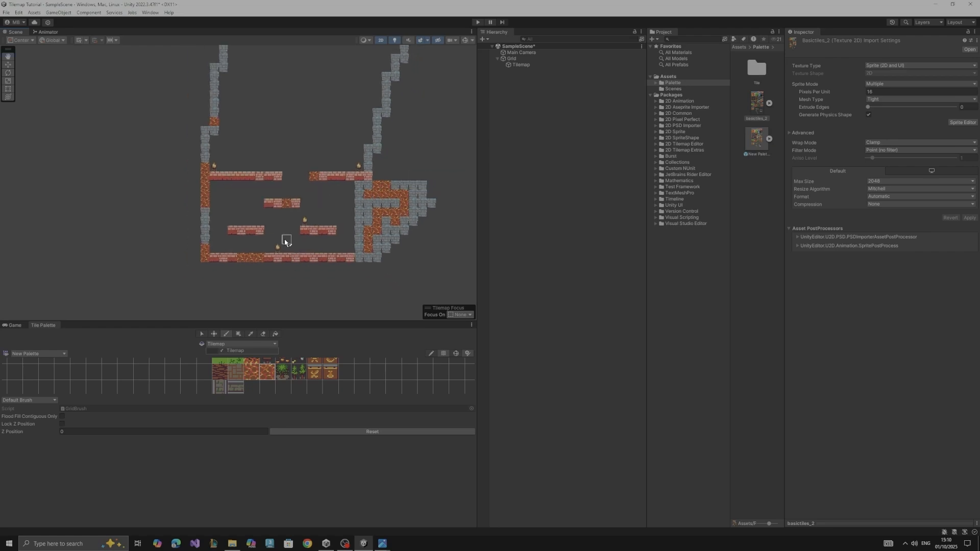
- Pick the two-tile-high stone column from the palette and place one on each upper brick platform
{"action": "middle_click_drag", "start_coordinate": [285, 240], "coordinate": [199, 318]}
{"action": "scroll", "coordinate": [226, 254], "scroll_direction": "down", "scroll_amount": 6}
{"action": "middle_click_drag", "start_coordinate": [236, 248], "coordinate": [302, 205]}
{"action": "scroll", "coordinate": [247, 384], "scroll_direction": "down", "scroll_amount": 5}
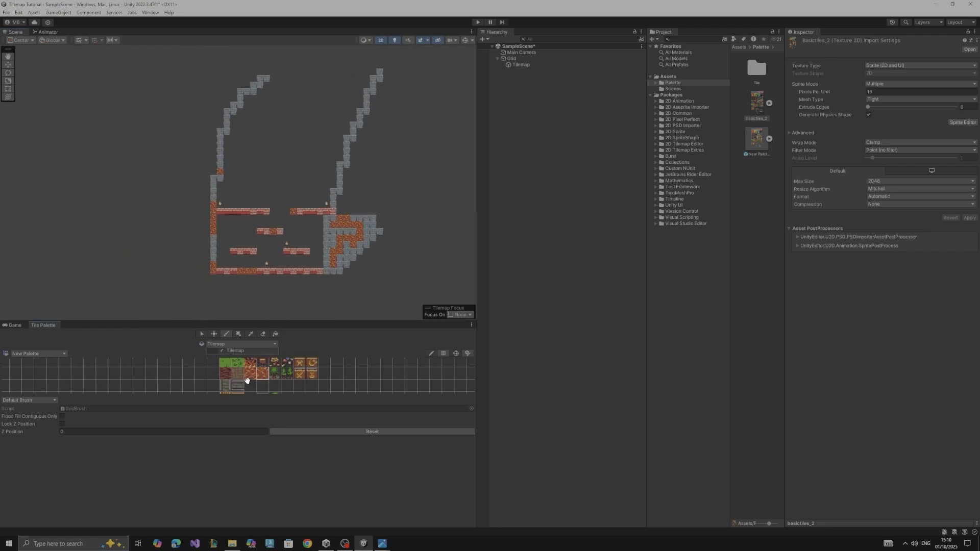
{"action": "mouse_move", "coordinate": [247, 378]}
{"action": "middle_mouse_down"}
{"action": "mouse_move", "coordinate": [266, 371]}
{"action": "mouse_move", "coordinate": [246, 389]}
{"action": "mouse_move", "coordinate": [238, 364]}
{"action": "mouse_move", "coordinate": [255, 370]}
{"action": "mouse_move", "coordinate": [247, 387]}
{"action": "middle_mouse_up"}
{"action": "left_click", "coordinate": [247, 387]}
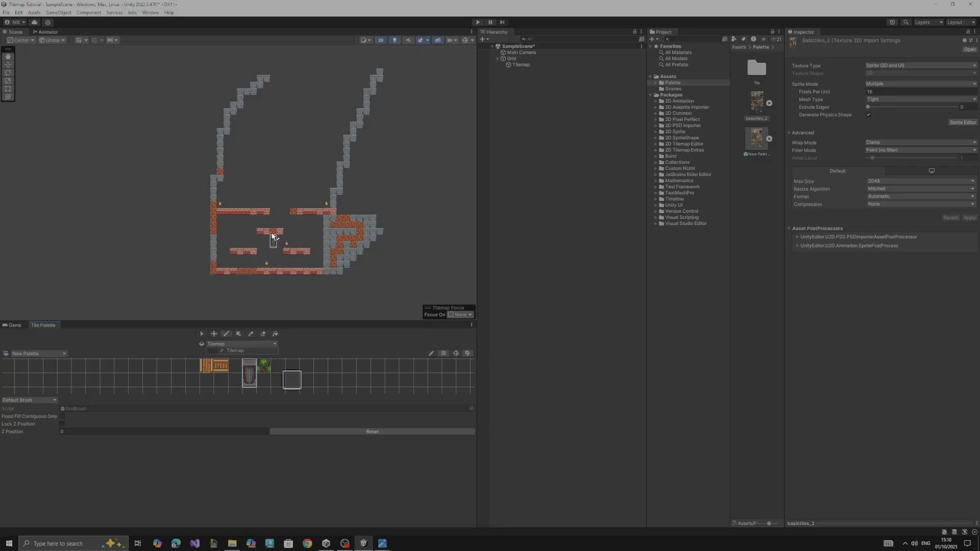
{"action": "scroll", "coordinate": [273, 237], "scroll_direction": "up", "scroll_amount": 3}
{"action": "left_click", "coordinate": [256, 201]}
{"action": "scroll", "coordinate": [297, 212], "scroll_direction": "up", "scroll_amount": 3}
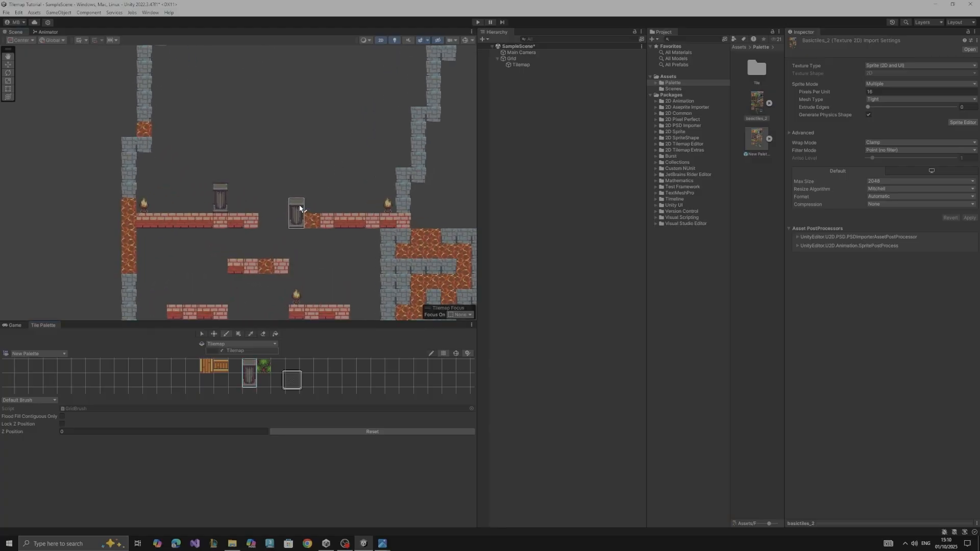
{"action": "left_click", "coordinate": [345, 195]}
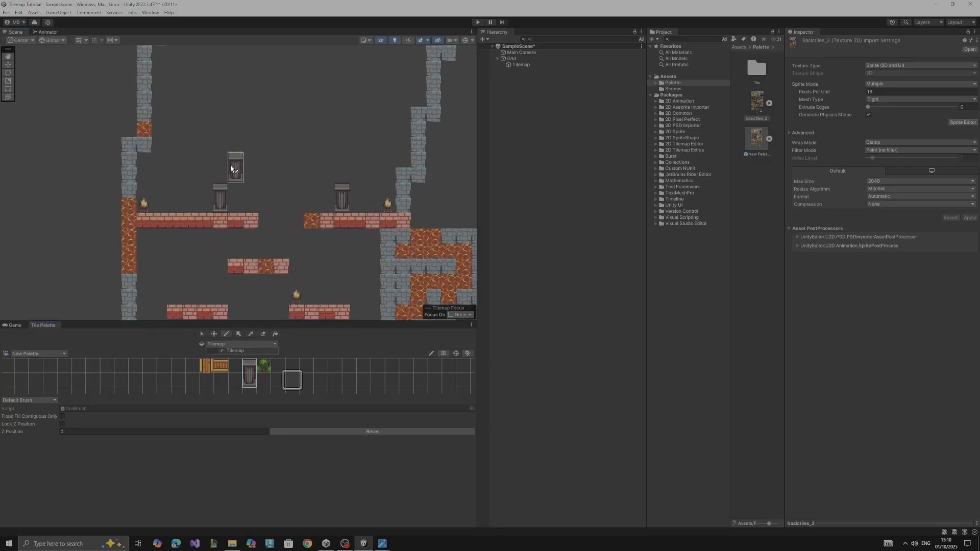
- Stack further columns on the upper-left platform's column to form a pillar about ten tiles tall
{"action": "left_click", "coordinate": [225, 159]}
{"action": "left_click", "coordinate": [225, 144]}
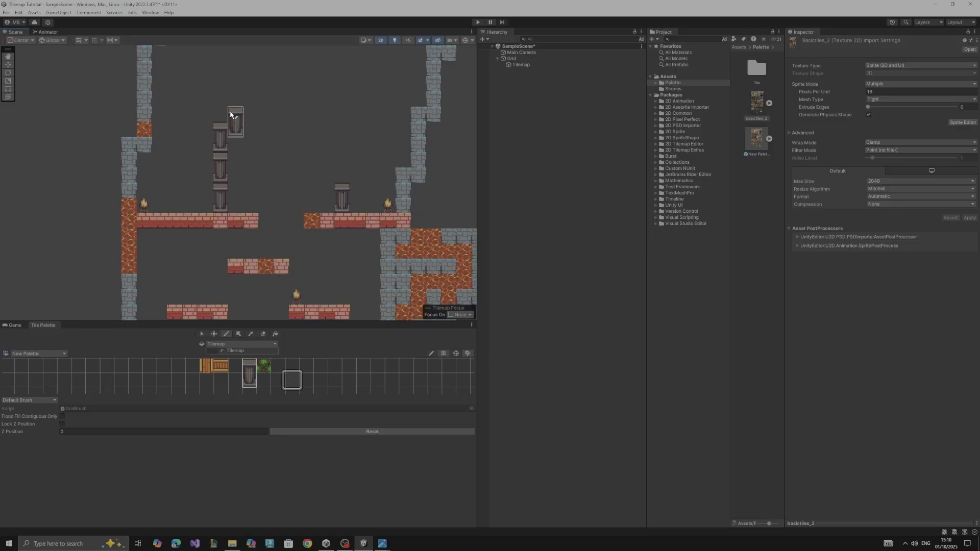
{"action": "left_click", "coordinate": [227, 113]}
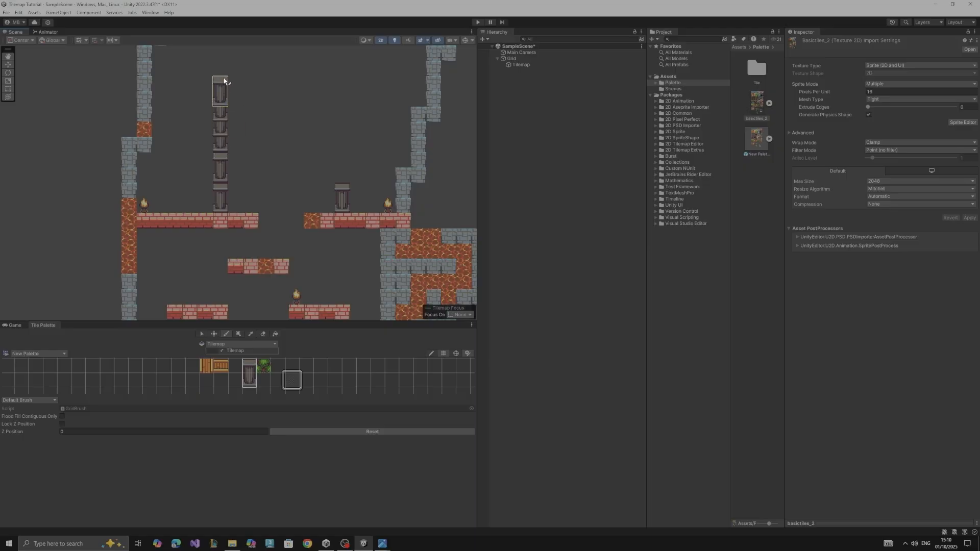
{"action": "left_click", "coordinate": [225, 66]}
{"action": "scroll", "coordinate": [332, 128], "scroll_direction": "down", "scroll_amount": 5}
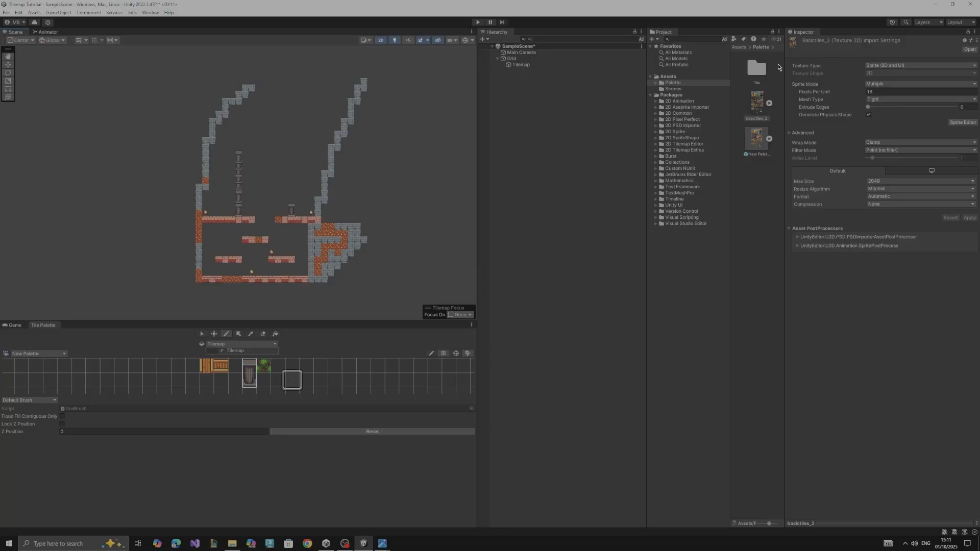
- Expand the basictiles_2 texture asset to view its sliced sprites
{"action": "left_click", "coordinate": [770, 104]}
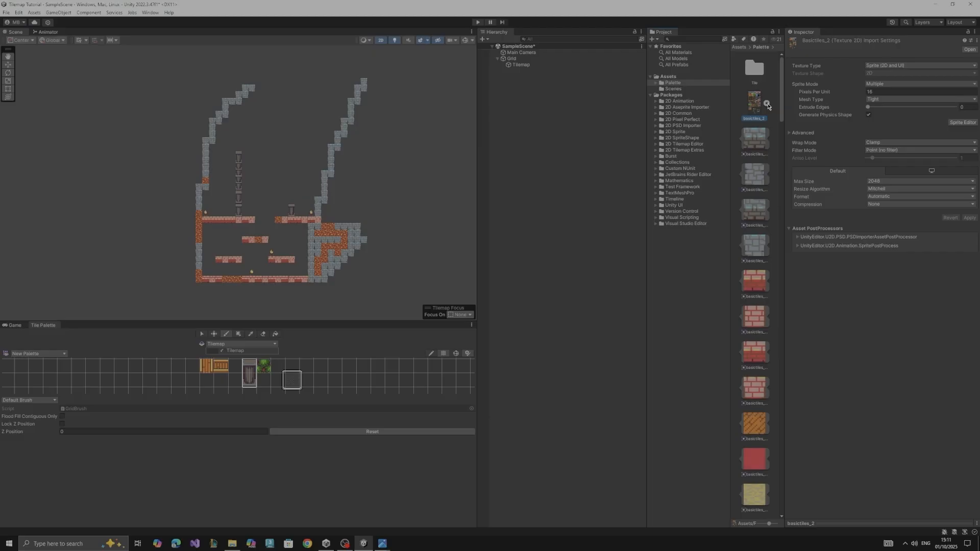
{"action": "left_click", "coordinate": [767, 105]}
{"action": "left_click", "coordinate": [770, 104]}
{"action": "scroll", "coordinate": [374, 213], "scroll_direction": "up", "scroll_amount": 3}
{"action": "scroll", "coordinate": [294, 201], "scroll_direction": "down", "scroll_amount": 2}
{"action": "scroll", "coordinate": [249, 204], "scroll_direction": "up", "scroll_amount": 3}
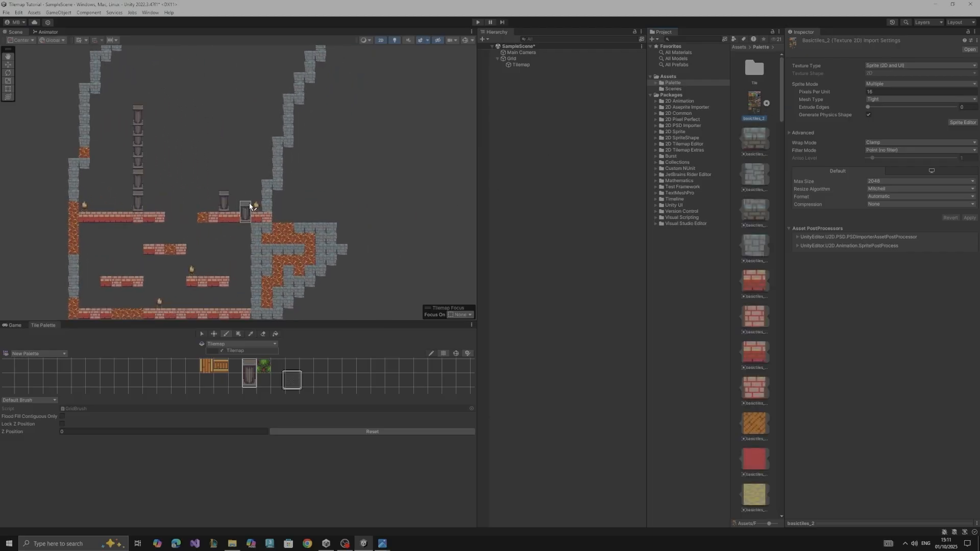
{"action": "scroll", "coordinate": [249, 205], "scroll_direction": "down", "scroll_amount": 2}
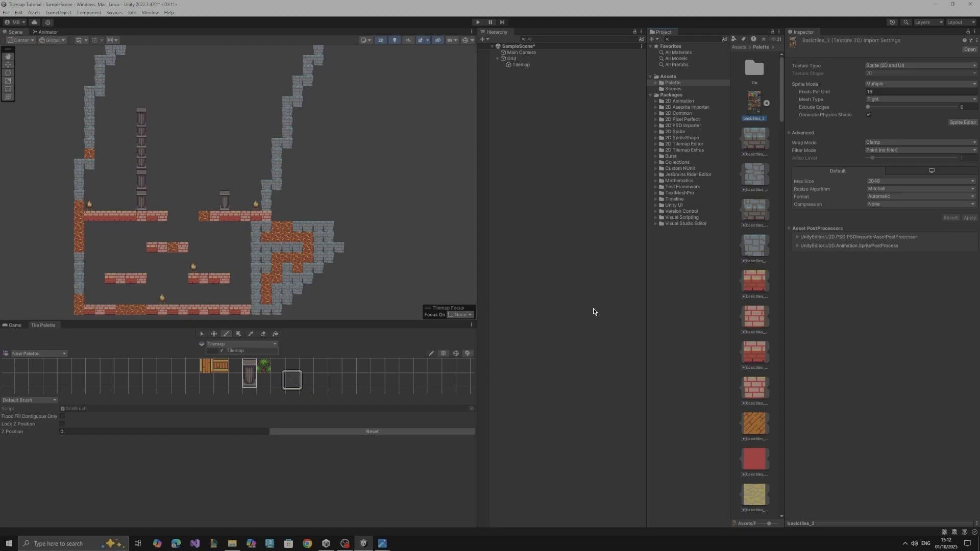
{"action": "scroll", "coordinate": [245, 245], "scroll_direction": "up", "scroll_amount": 10}
{"action": "middle_click_drag", "start_coordinate": [120, 193], "coordinate": [242, 164]}
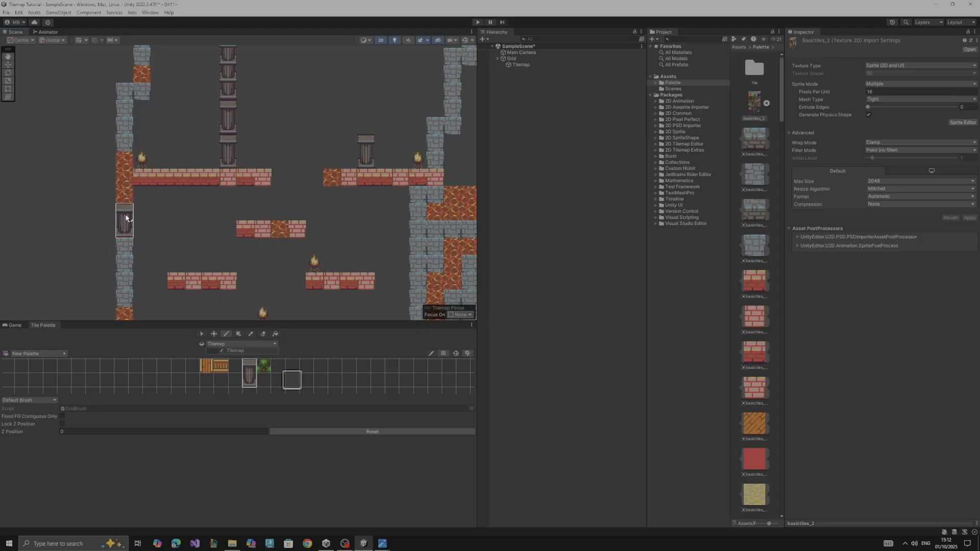
{"action": "scroll", "coordinate": [313, 201], "scroll_direction": "down", "scroll_amount": 8}
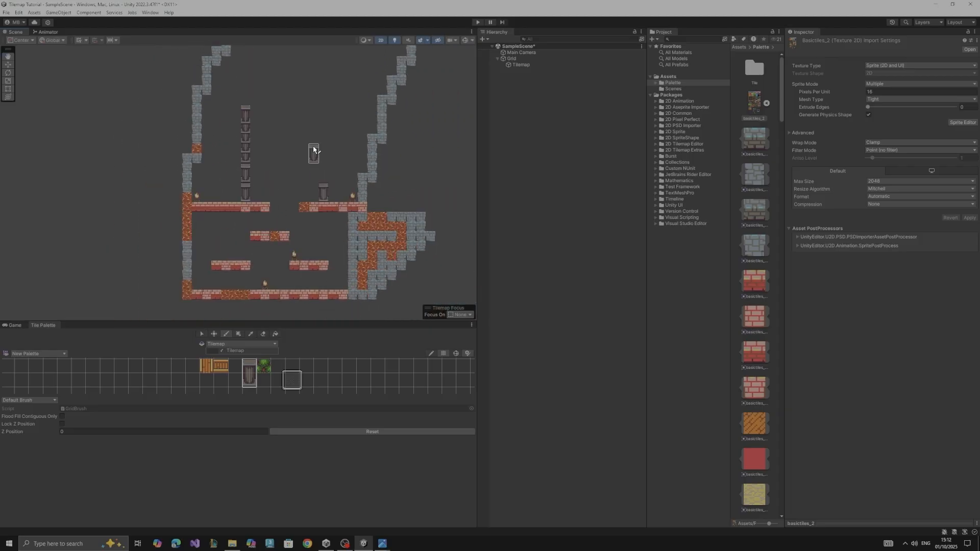